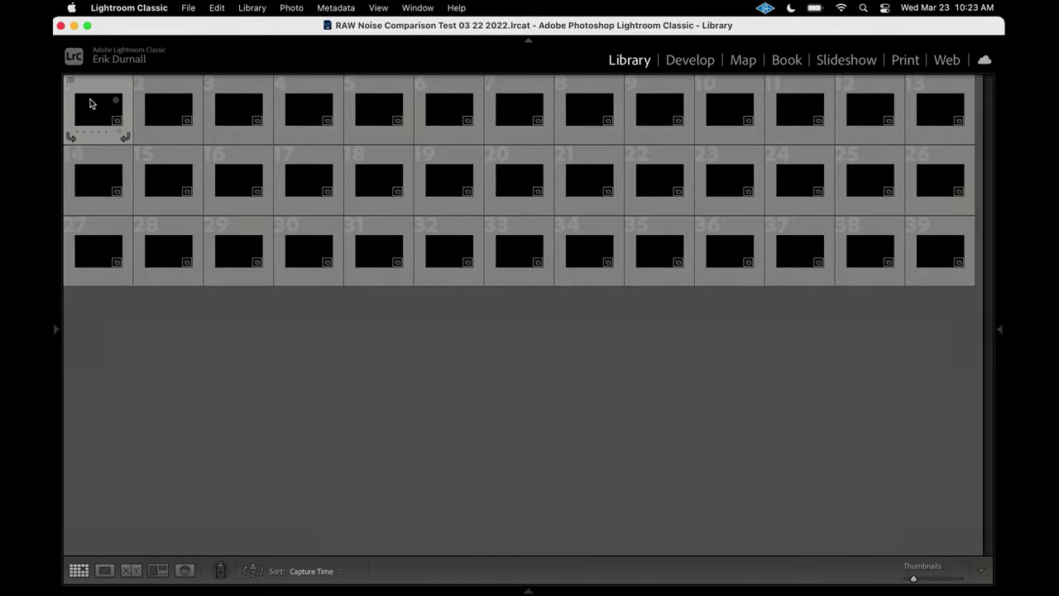
Open the first black frame in Develop with shutter, aperture and ISO shown
{"action": "left_click", "coordinate": [91, 102]}
{"action": "key", "text": "d"}
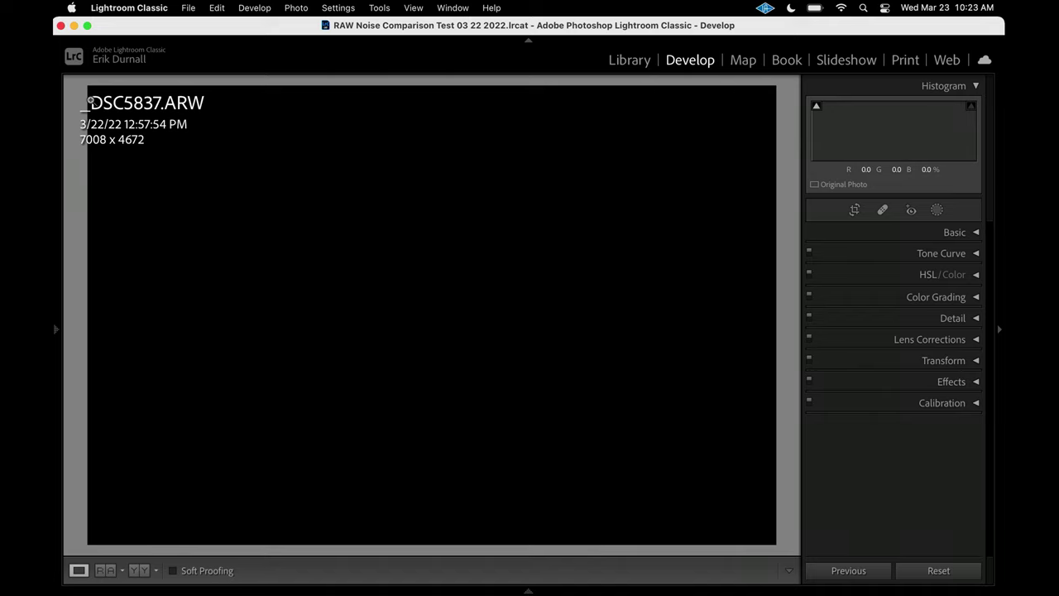
{"action": "key", "text": "i"}
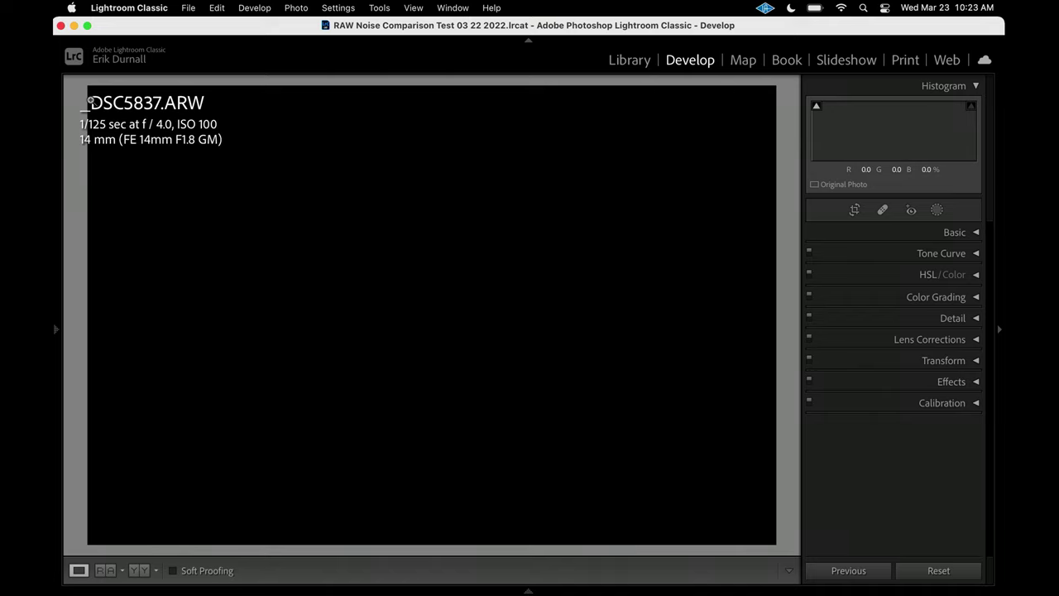
Step through the first camera's frames up to ISO 1600
{"action": "key", "text": "Right"}
{"action": "key", "text": "Right"}
{"action": "key", "text": "Right"}
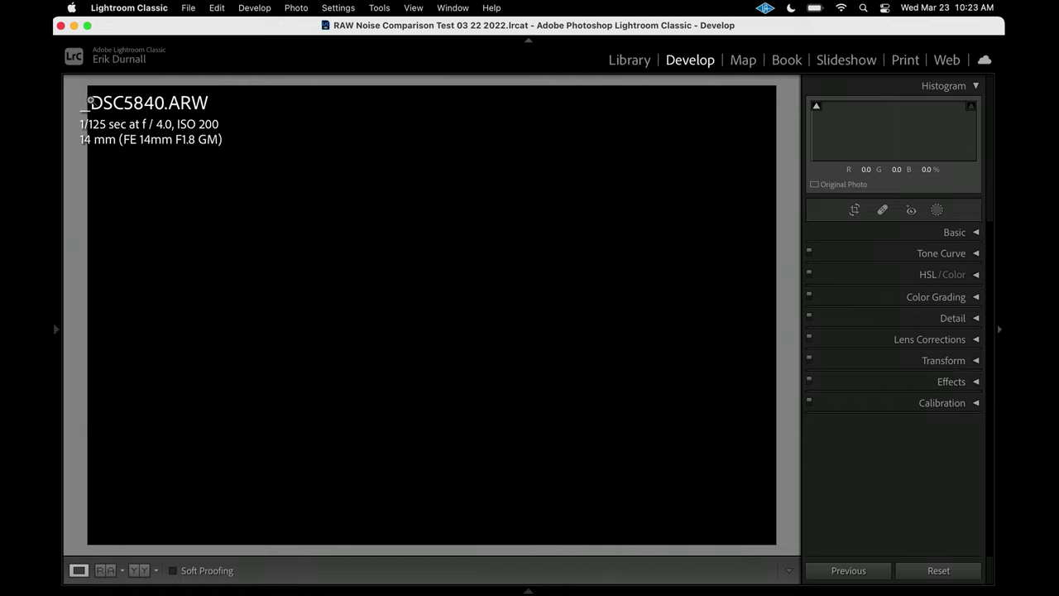
{"action": "key", "text": "Right"}
{"action": "key", "text": "Right"}
{"action": "key", "text": "Right"}
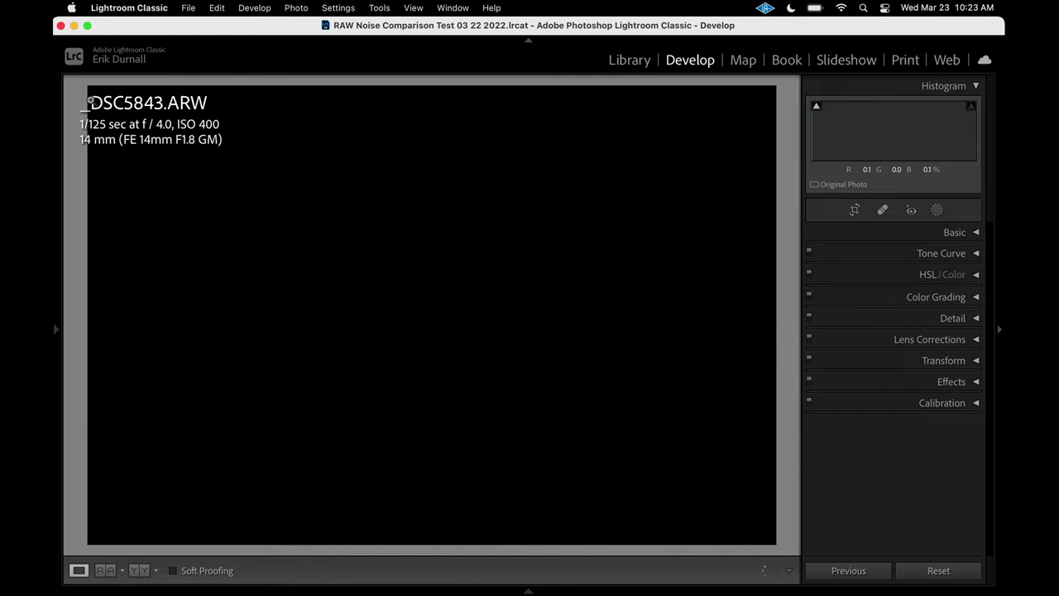
{"action": "key", "text": "Right"}
{"action": "key", "text": "Right"}
{"action": "key", "text": "Right"}
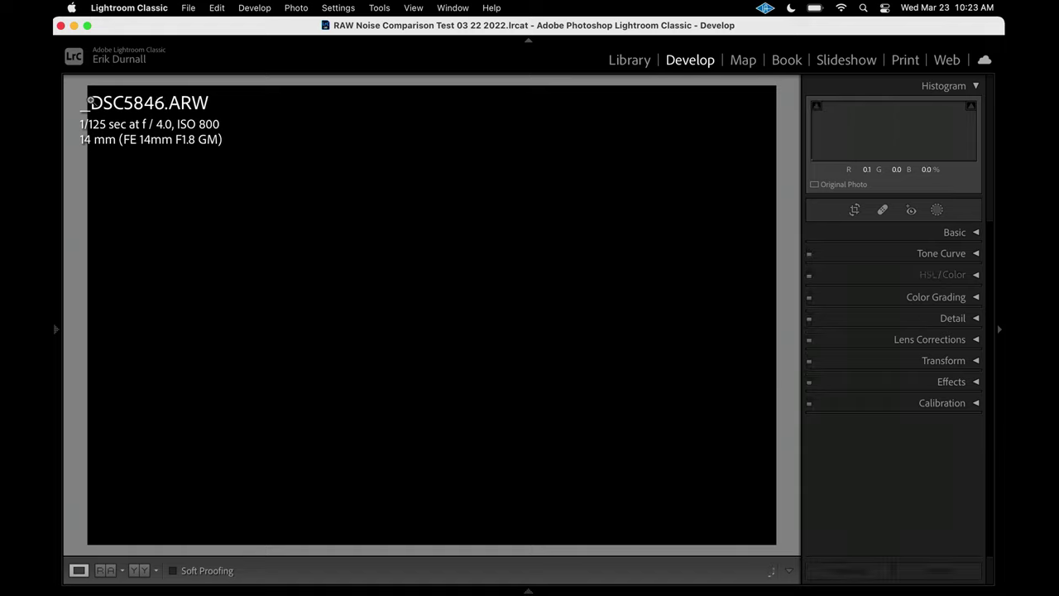
{"action": "key", "text": "Right"}
{"action": "key", "text": "Right"}
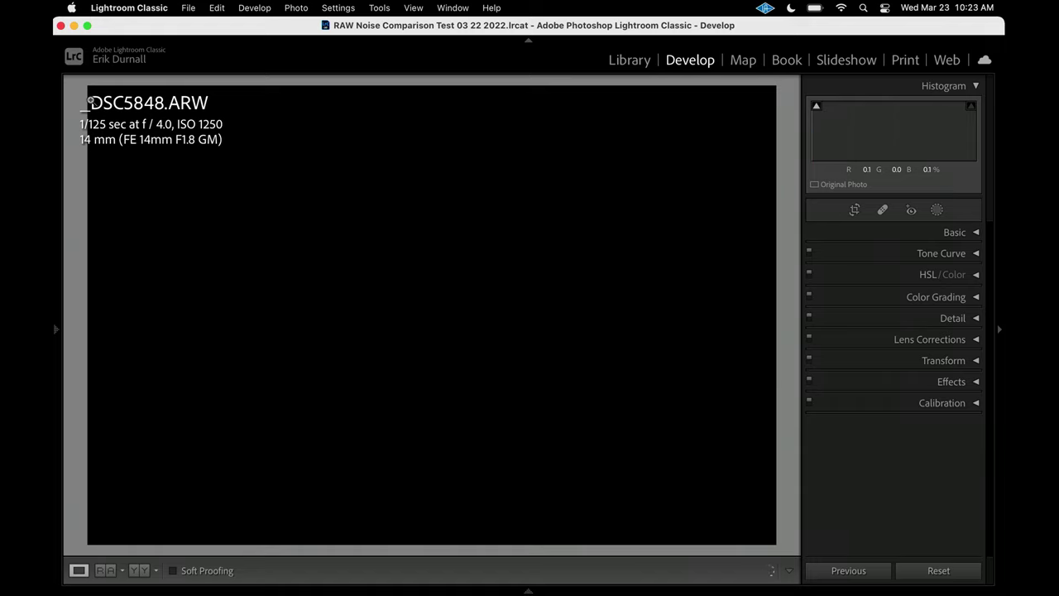
{"action": "key", "text": "Right"}
{"action": "key", "text": "Right"}
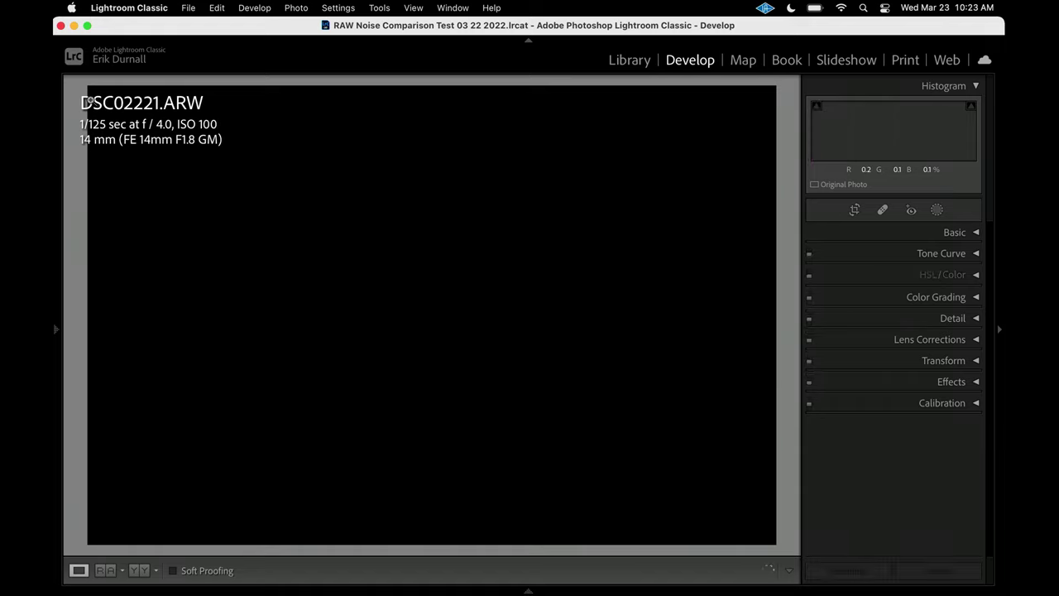
Continue through the next two cameras' frames, ending on an ISO 800 frame
{"action": "key", "text": "Right"}
{"action": "key", "text": "Right"}
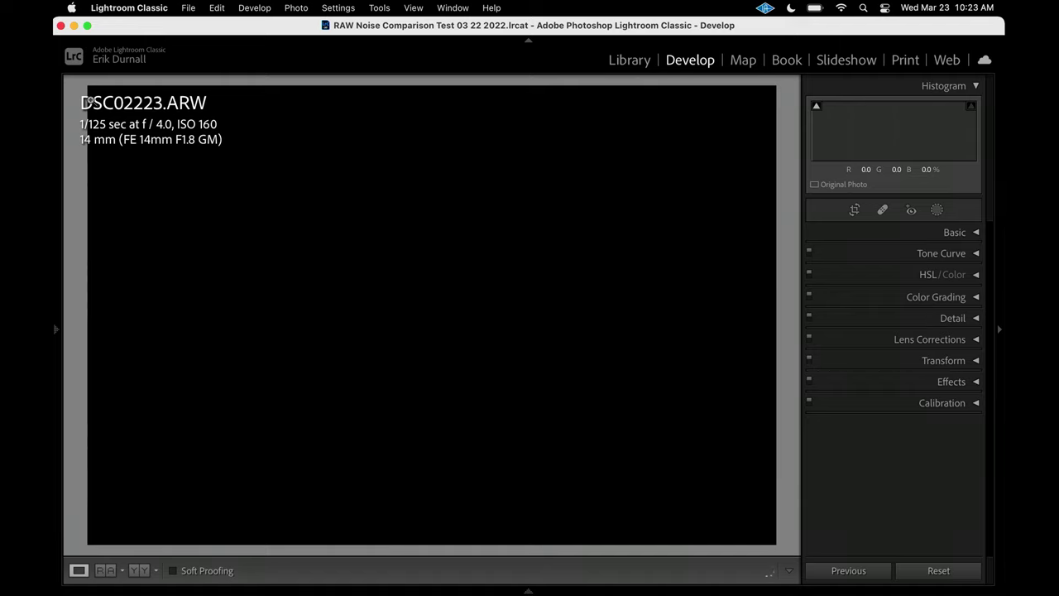
{"action": "key", "text": "Right"}
{"action": "key", "text": "Right"}
{"action": "key", "text": "Right"}
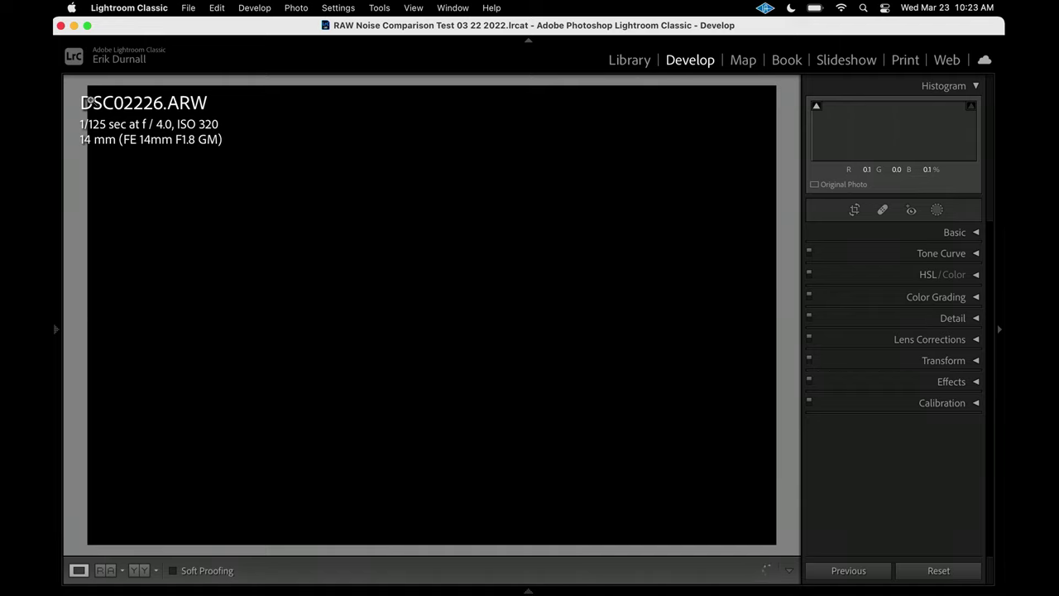
{"action": "key", "text": "Right"}
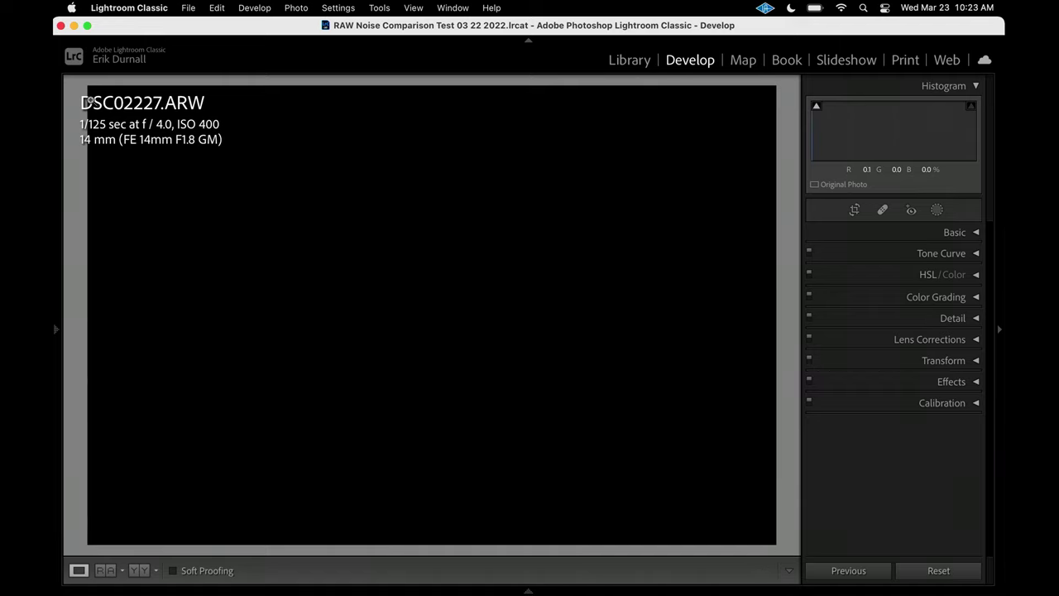
{"action": "key", "text": "Right"}
{"action": "key", "text": "Right"}
{"action": "key", "text": "Right"}
{"action": "key", "text": "Right"}
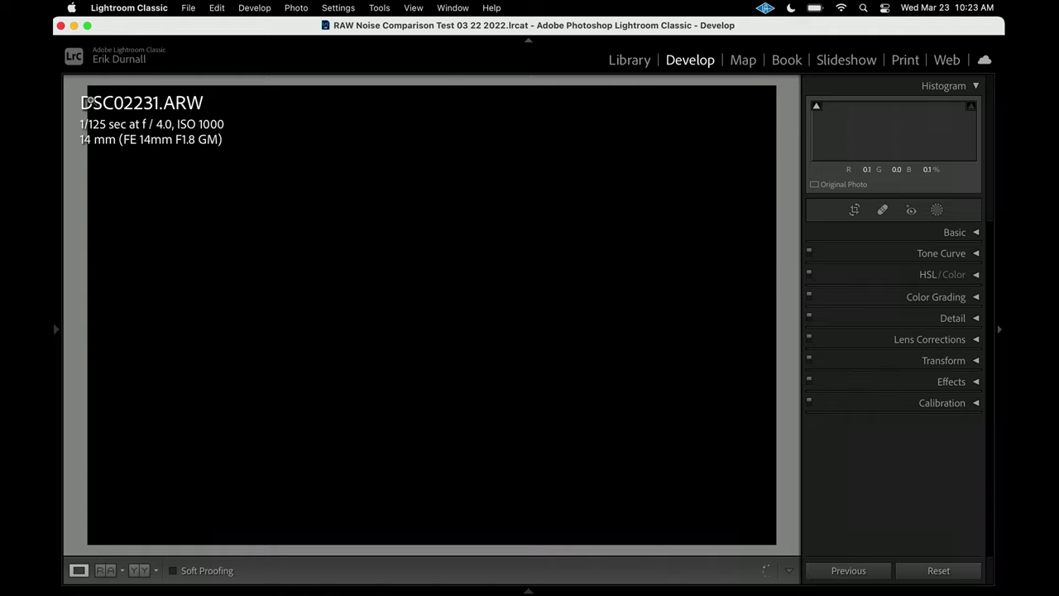
{"action": "key", "text": "Right"}
{"action": "key", "text": "Right"}
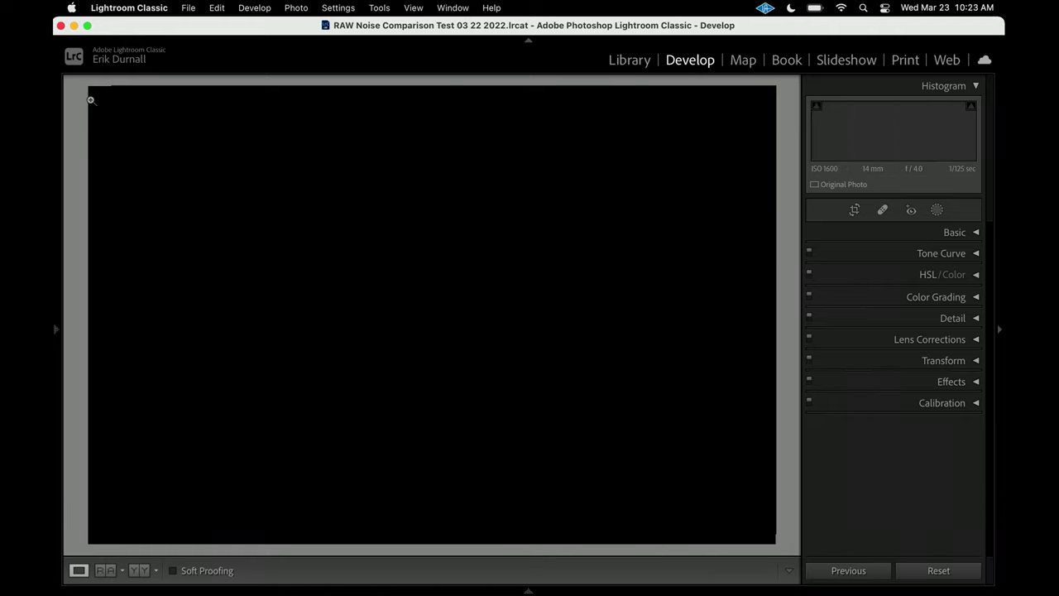
{"action": "key", "text": "Right"}
{"action": "key", "text": "Right"}
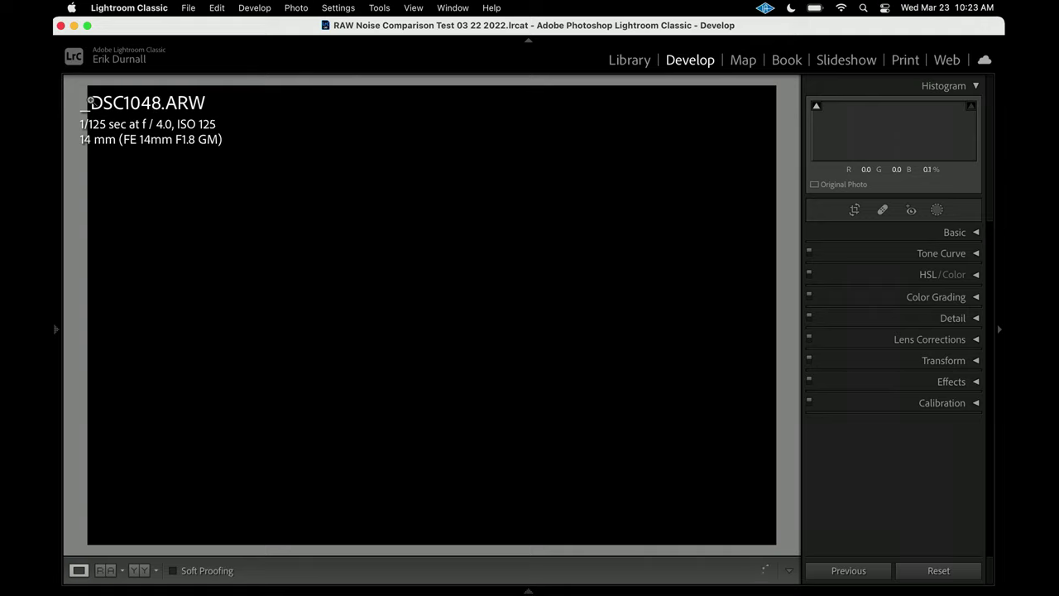
{"action": "key", "text": "Right"}
{"action": "key", "text": "Right"}
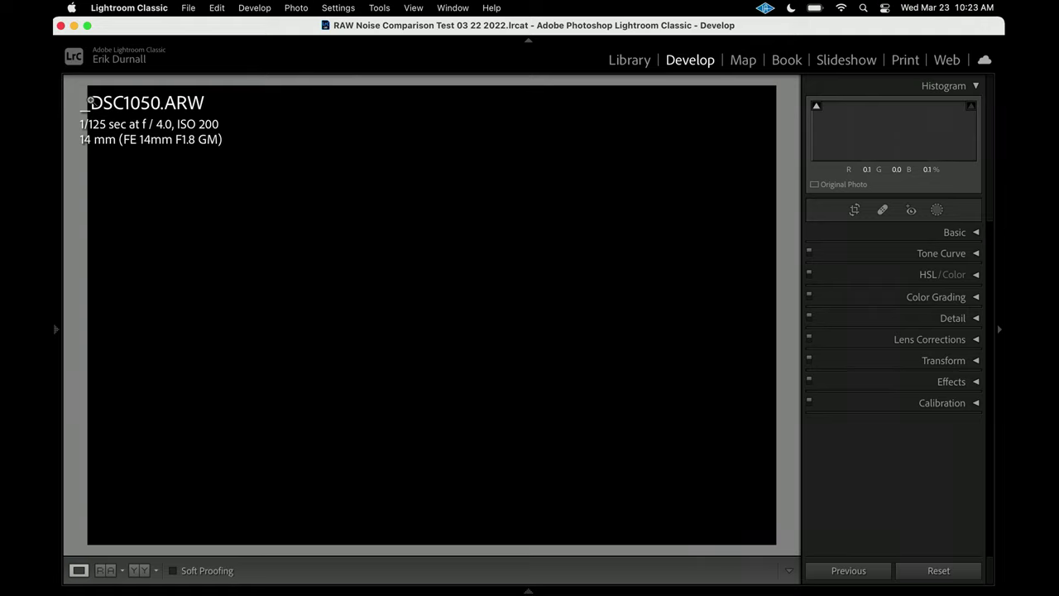
{"action": "key", "text": "Right"}
{"action": "key", "text": "Right"}
{"action": "key", "text": "Right"}
{"action": "key", "text": "Right"}
{"action": "key", "text": "Right"}
{"action": "key", "text": "Right"}
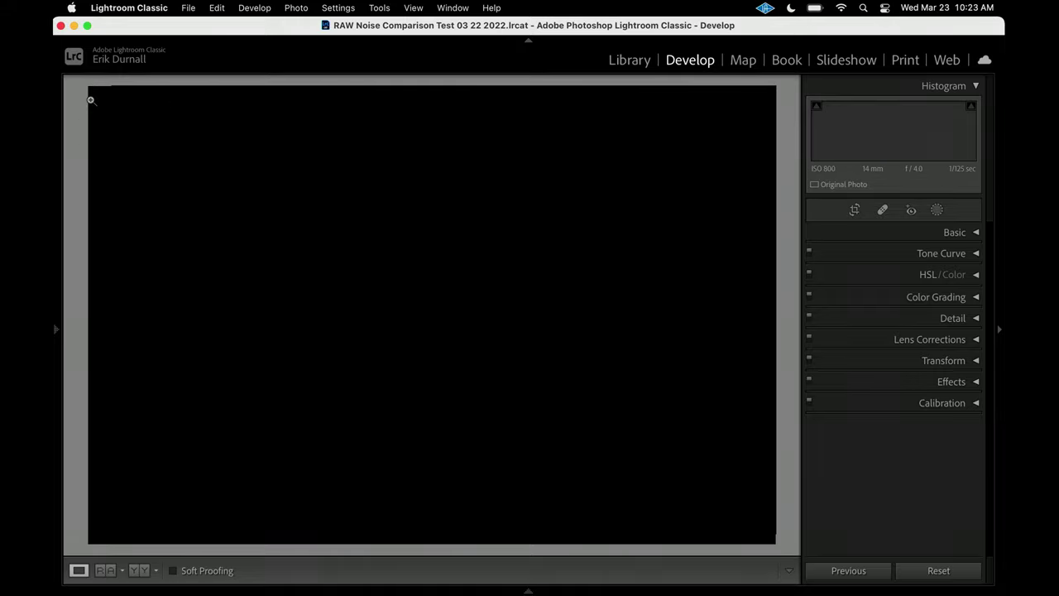
{"action": "key", "text": "Right"}
{"action": "key", "text": "Right"}
{"action": "key", "text": "Right"}
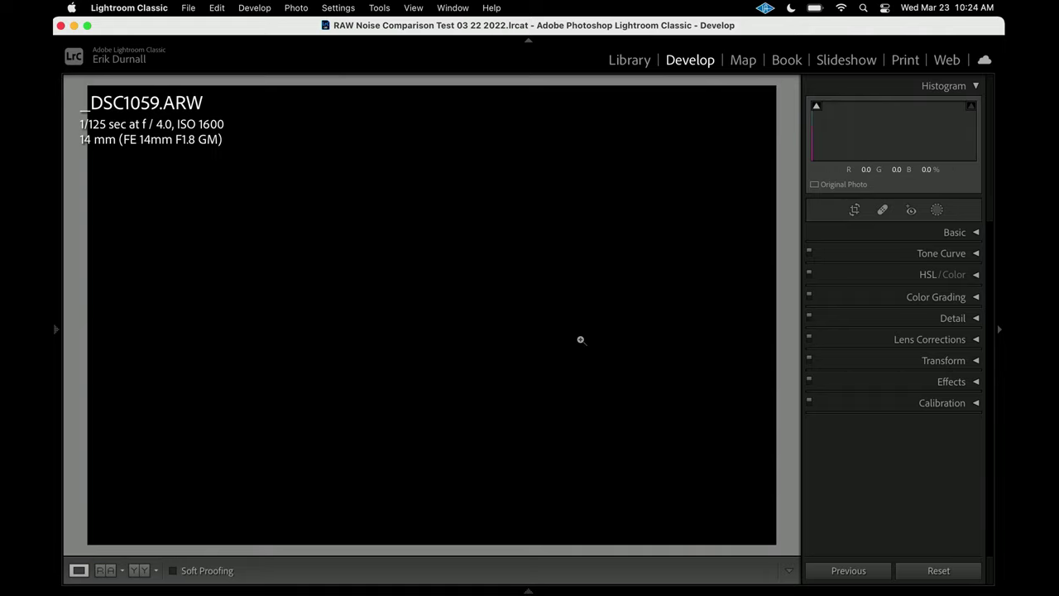
Crop _DSC1059.ARW to a 2x3 / 4x6 aspect ratio
{"action": "key", "text": "x"}
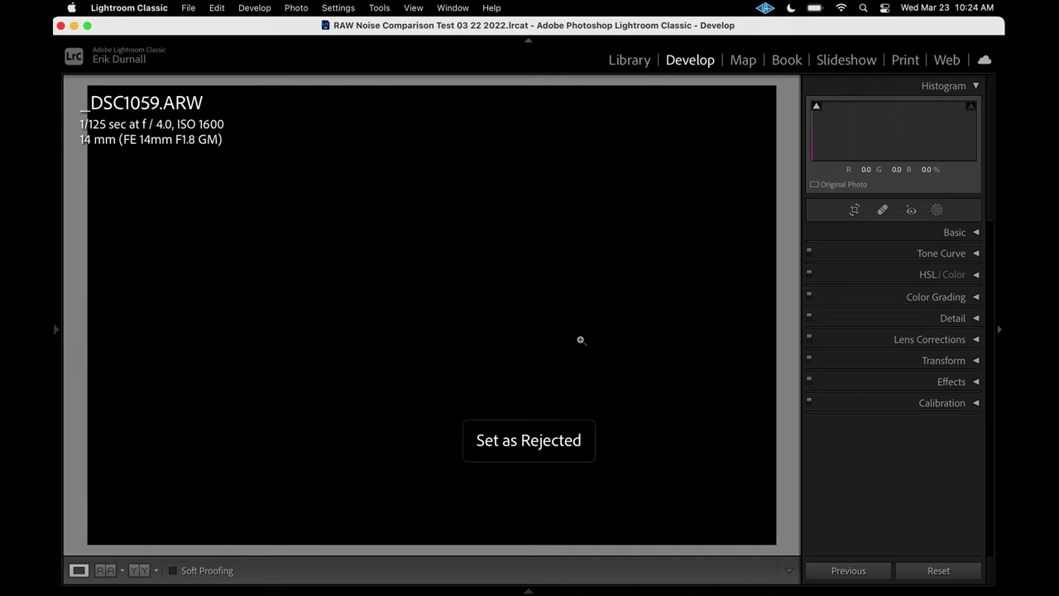
{"action": "key", "text": "u"}
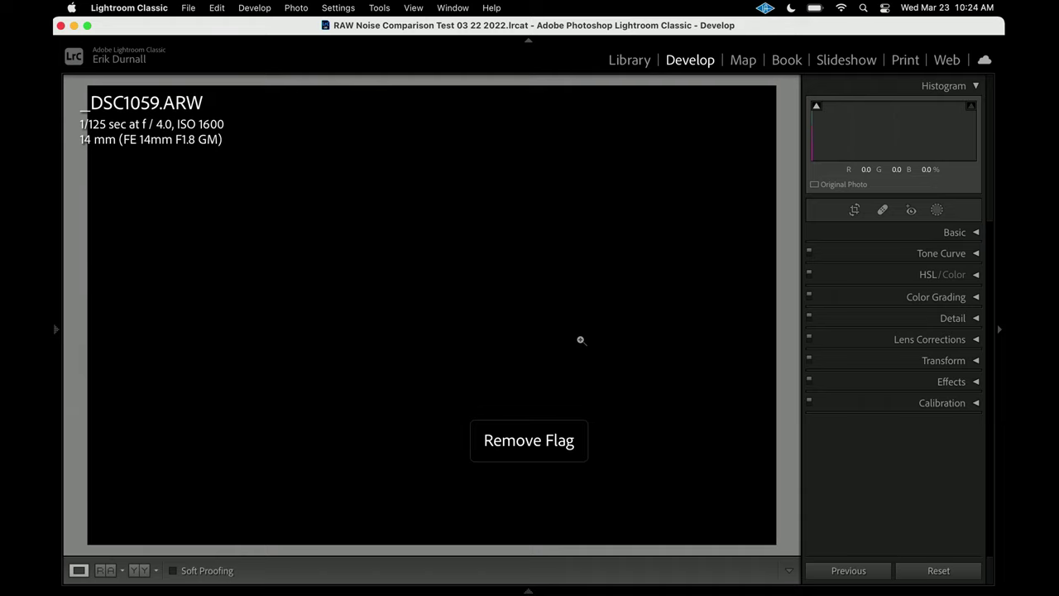
{"action": "key", "text": "r"}
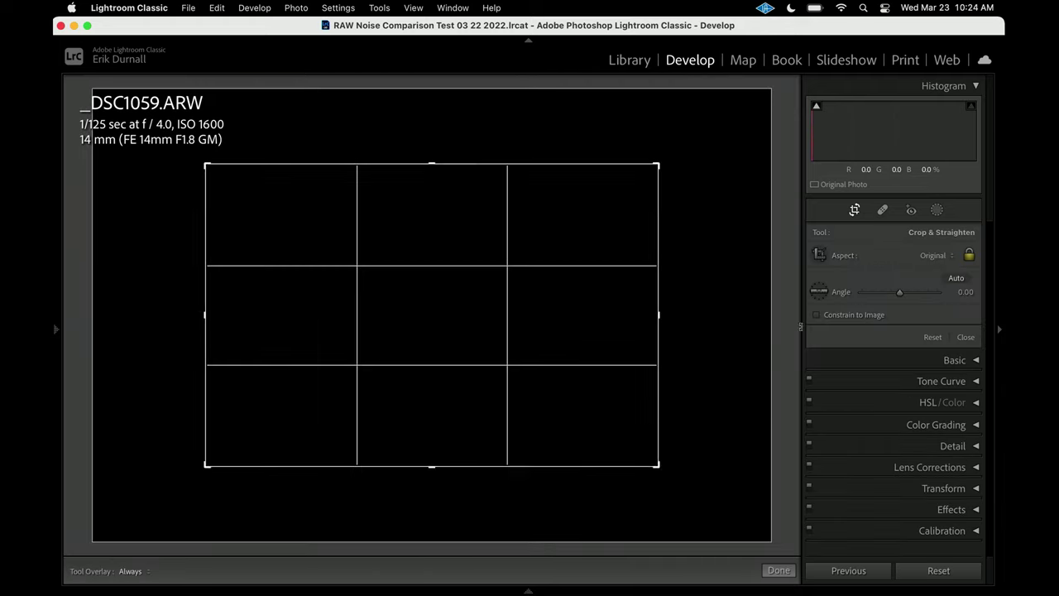
{"action": "left_click", "coordinate": [930, 256]}
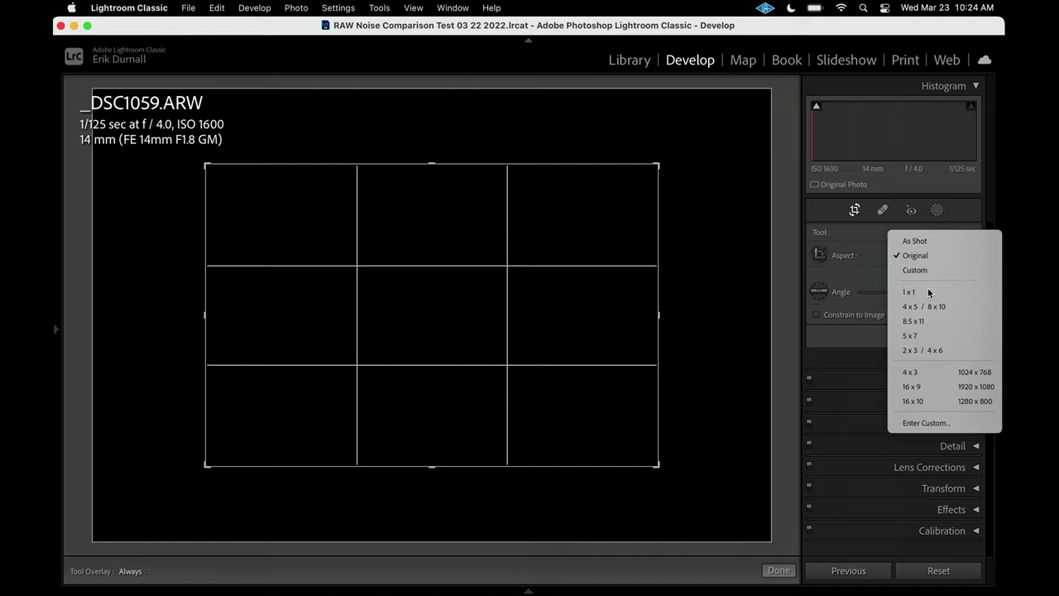
{"action": "left_click", "coordinate": [928, 292]}
{"action": "left_click", "coordinate": [941, 258]}
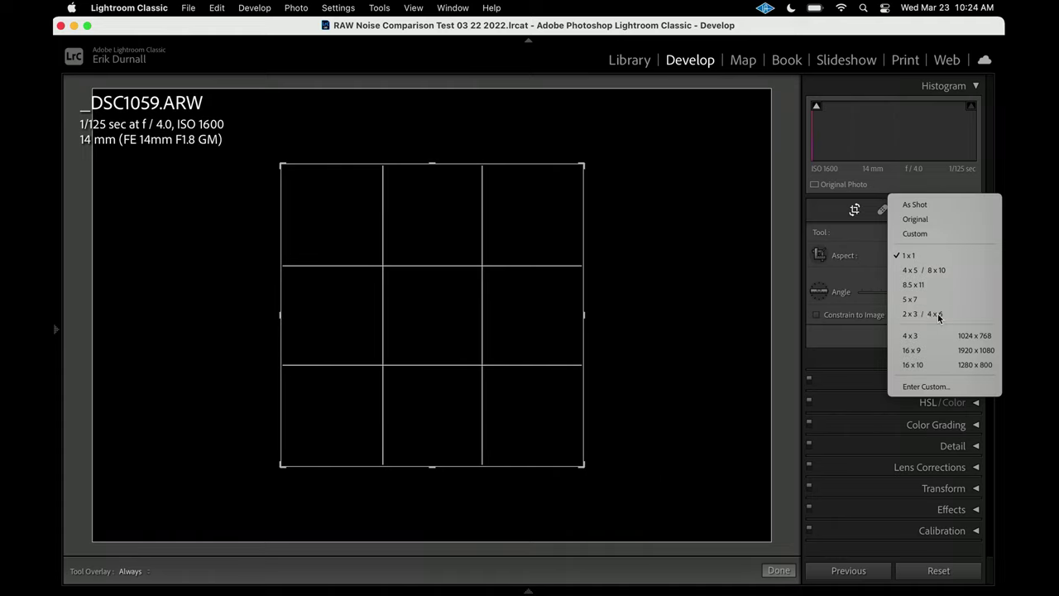
{"action": "left_click", "coordinate": [933, 312]}
{"action": "key", "text": "Return"}
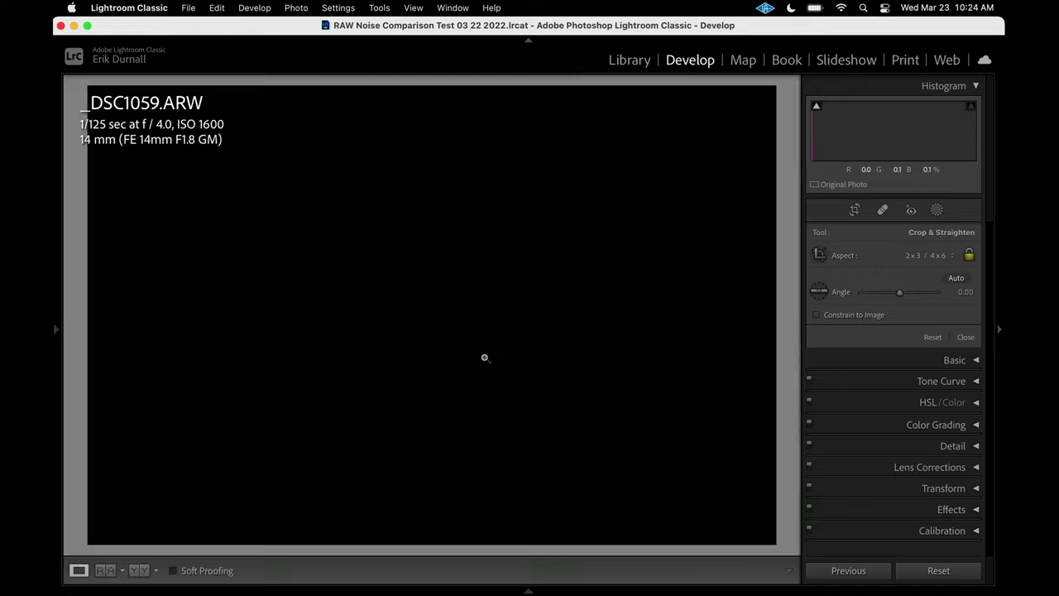
Push the frame's exposure to +5.00 and return to the Library grid
{"action": "key", "text": "i"}
{"action": "key", "text": "i"}
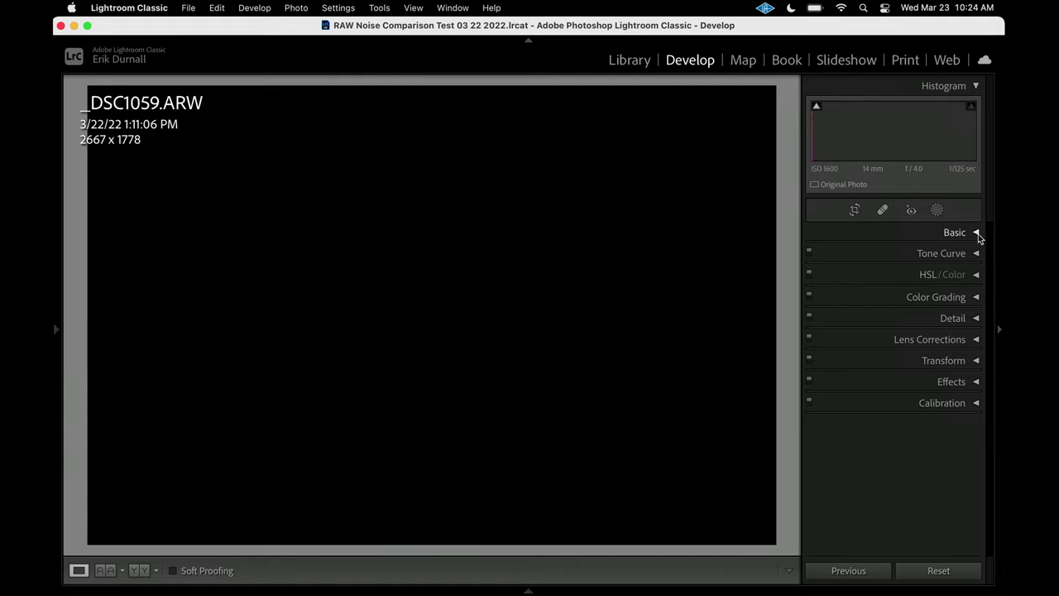
{"action": "left_click", "coordinate": [977, 234]}
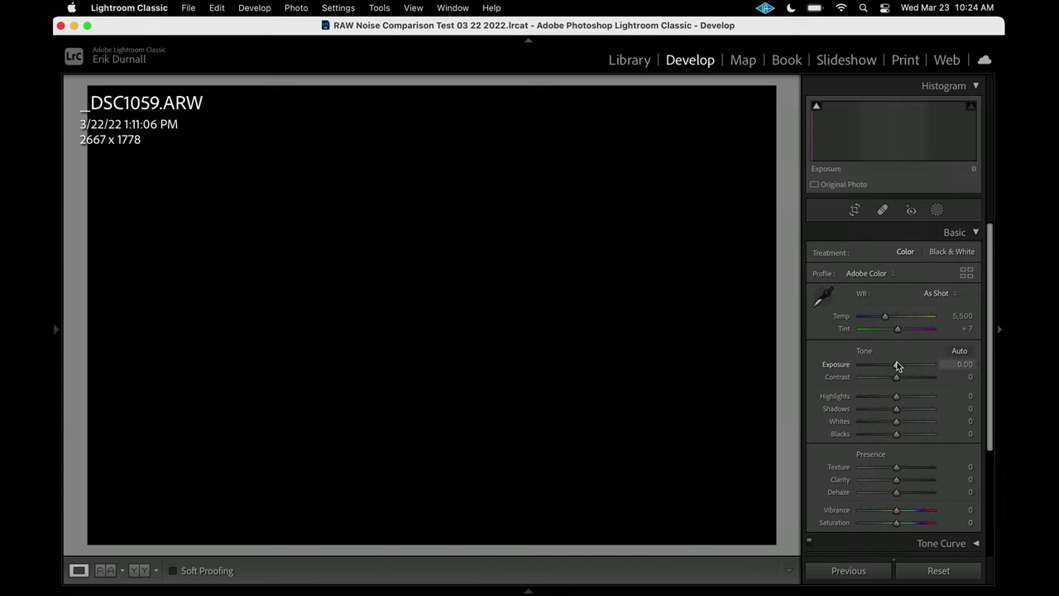
{"action": "left_click_drag", "start_coordinate": [897, 366], "coordinate": [933, 377]}
{"action": "left_click_drag", "start_coordinate": [933, 378], "coordinate": [947, 378]}
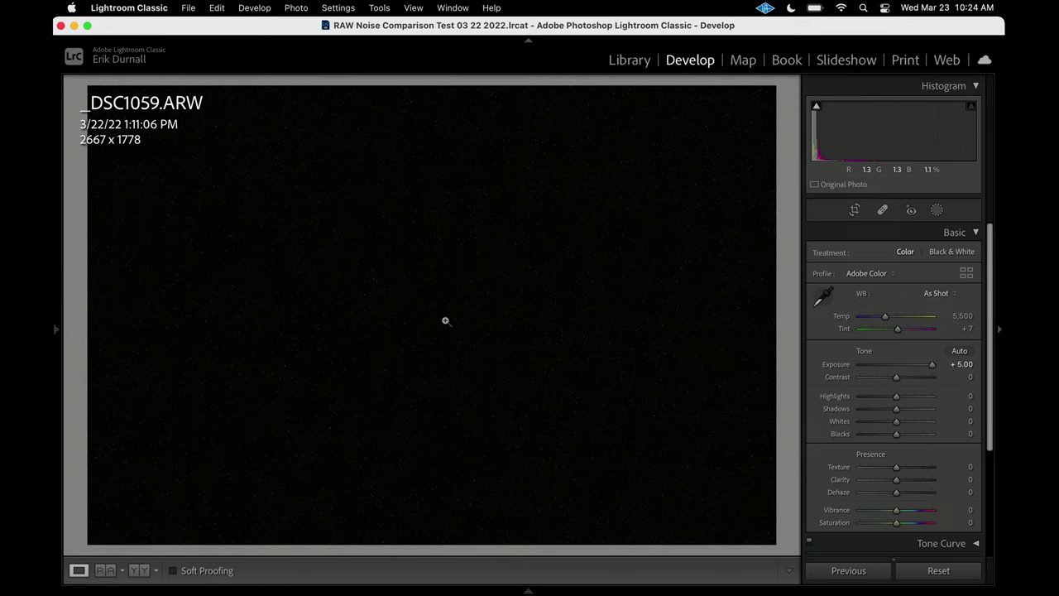
{"action": "key", "text": "g"}
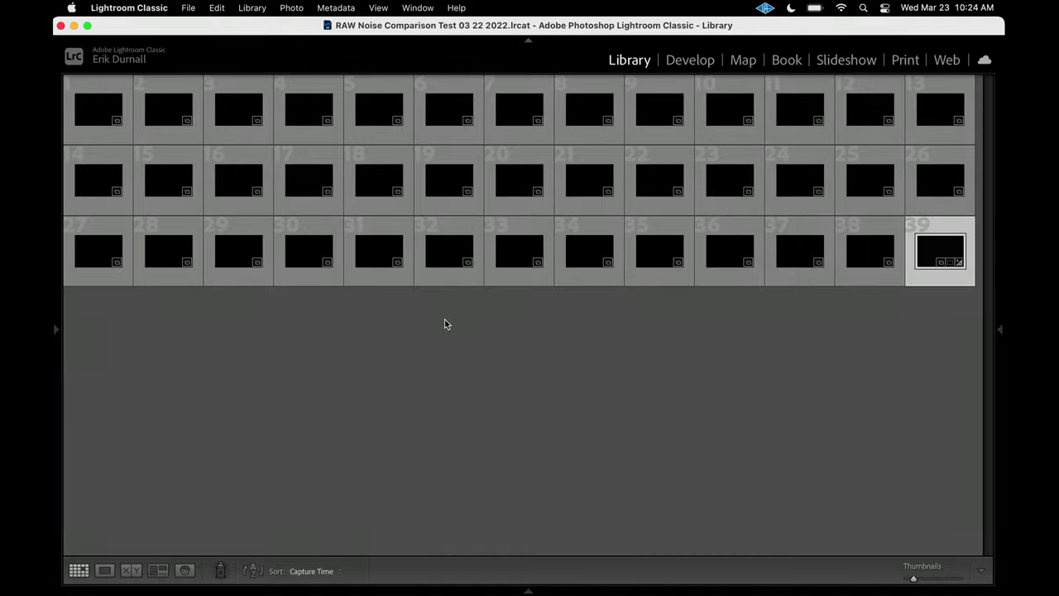
Sync exposure and crop to all 39 frames, then select only the first frame
{"action": "key", "text": "super+a"}
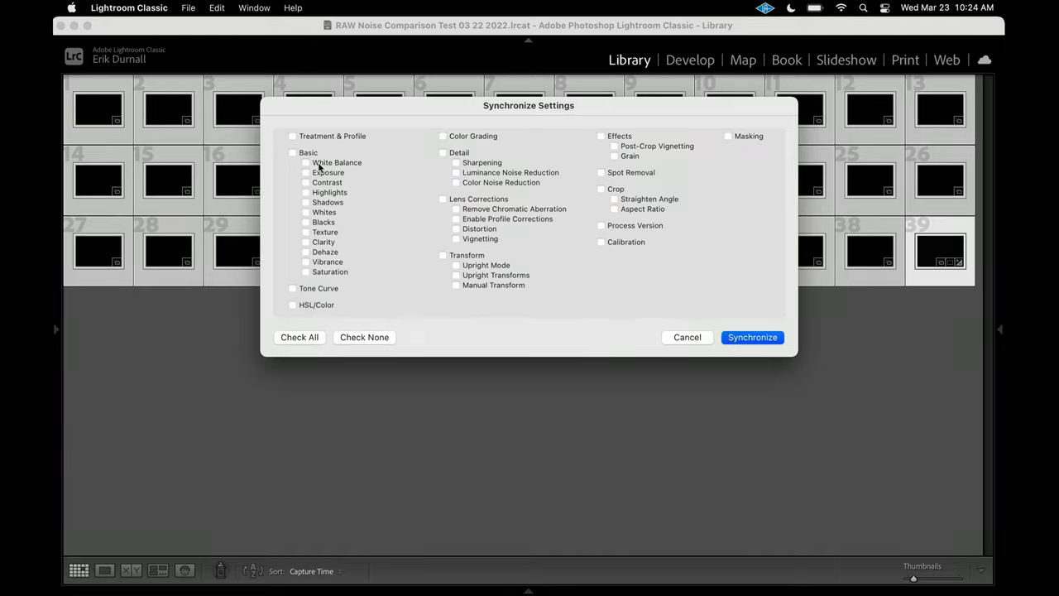
{"action": "left_click", "coordinate": [306, 173]}
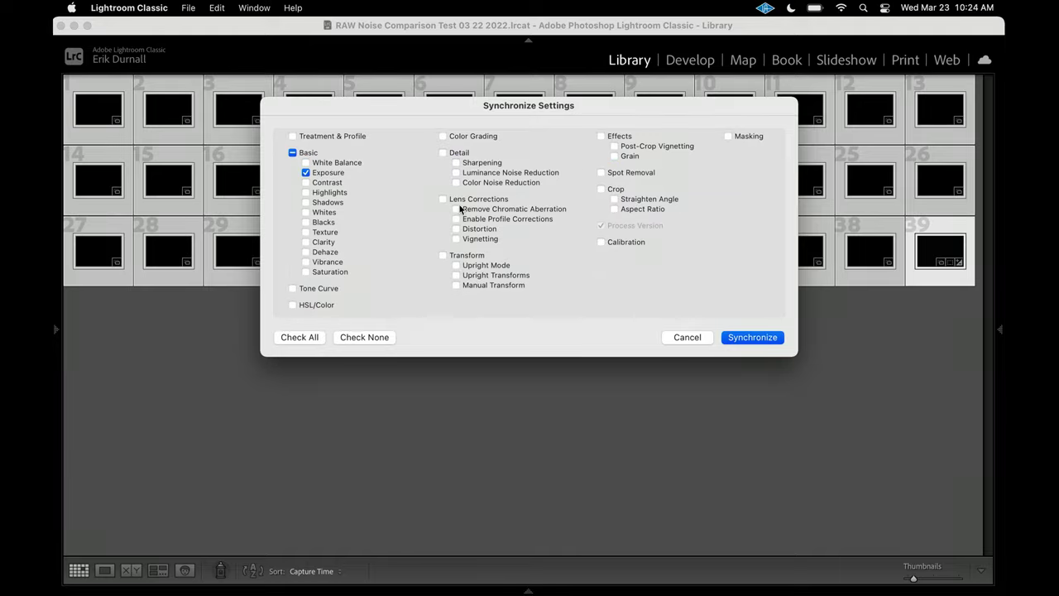
{"action": "left_click", "coordinate": [603, 189]}
{"action": "left_click", "coordinate": [746, 338]}
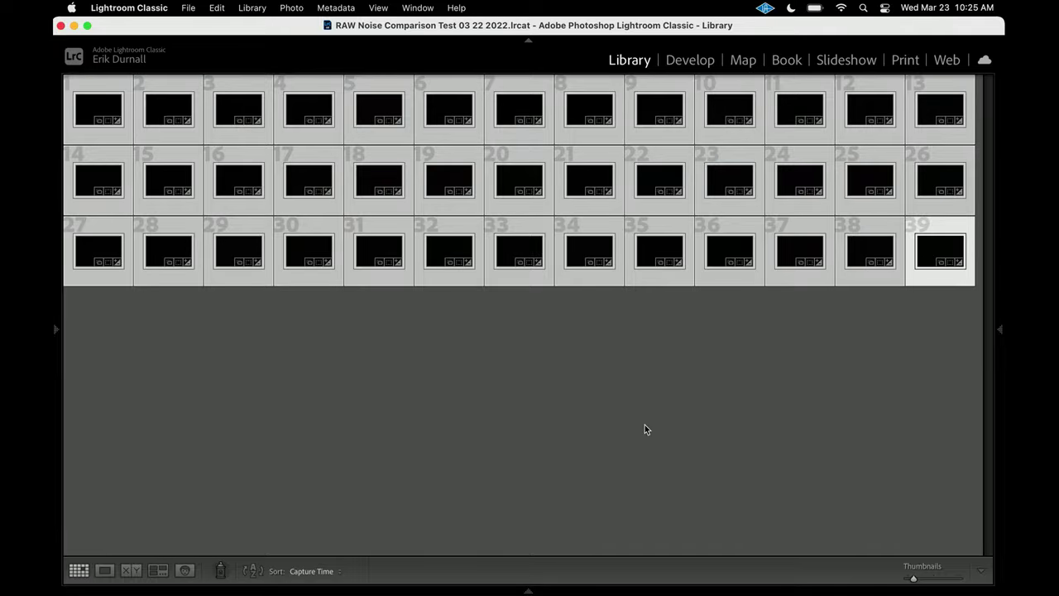
{"action": "left_click", "coordinate": [184, 370]}
{"action": "left_click", "coordinate": [103, 110]}
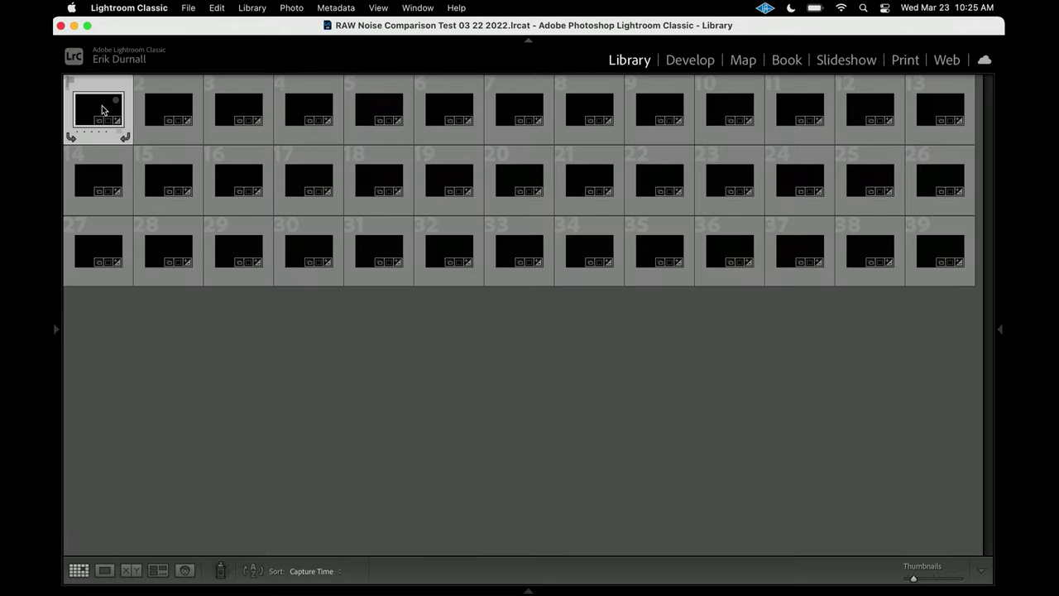
Open the first frame in Develop with the exposure and lens info overlay
{"action": "key", "text": "d"}
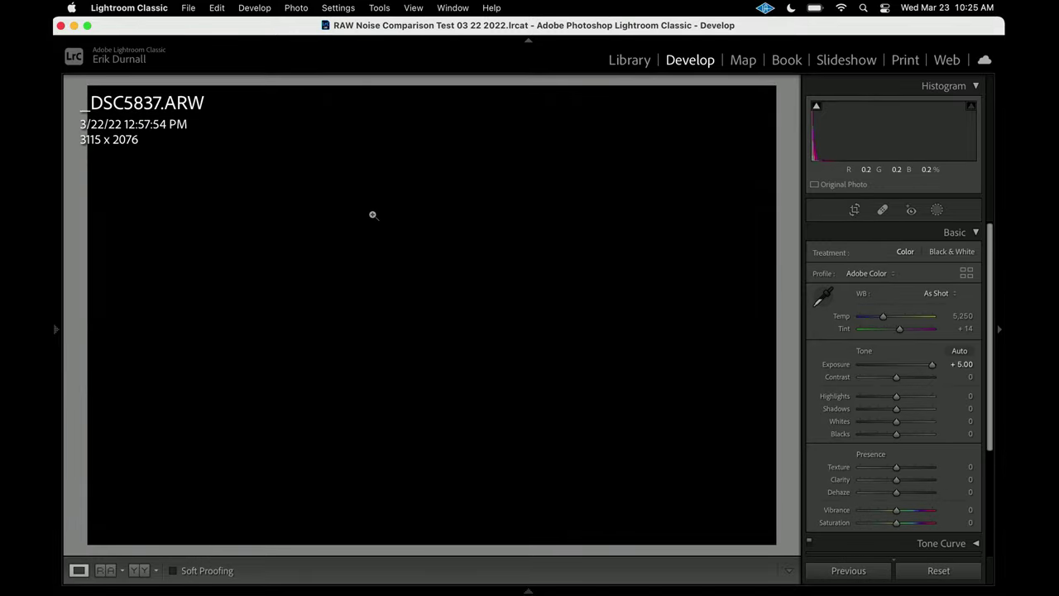
{"action": "key", "text": "i"}
{"action": "key", "text": "i"}
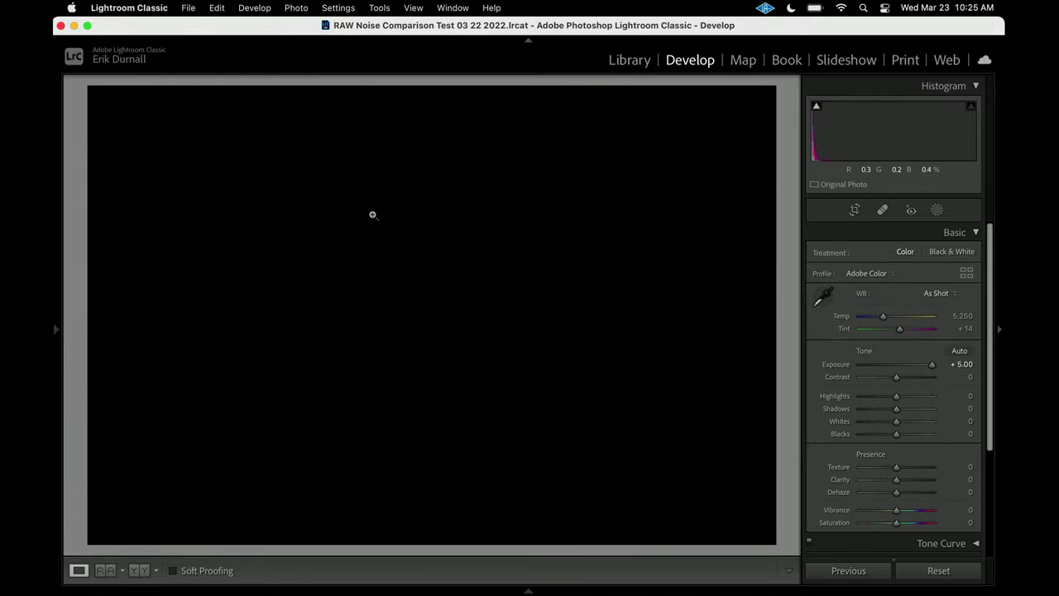
{"action": "key", "text": "i"}
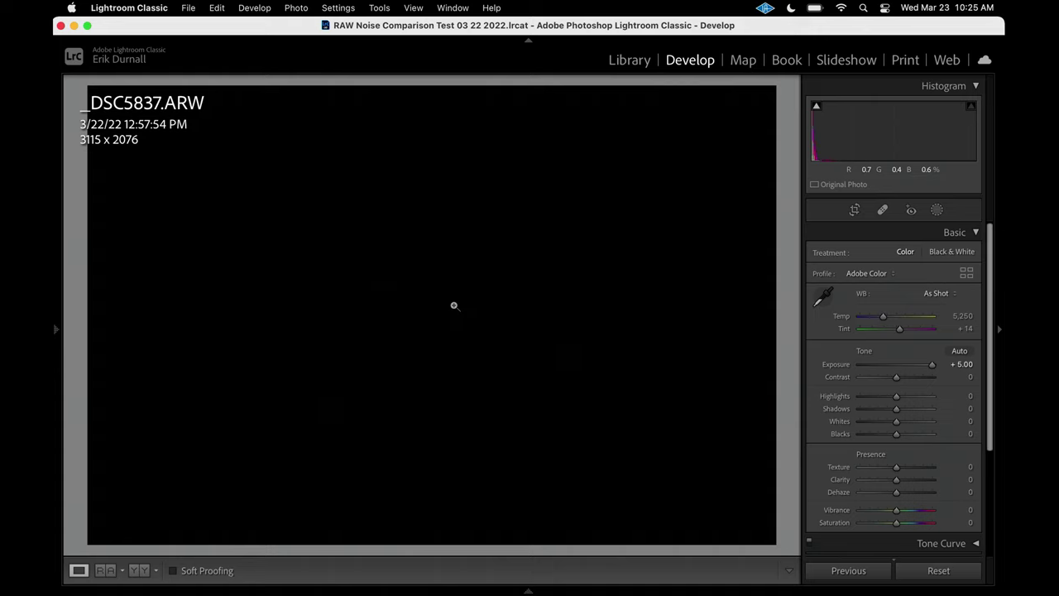
{"action": "key", "text": "i"}
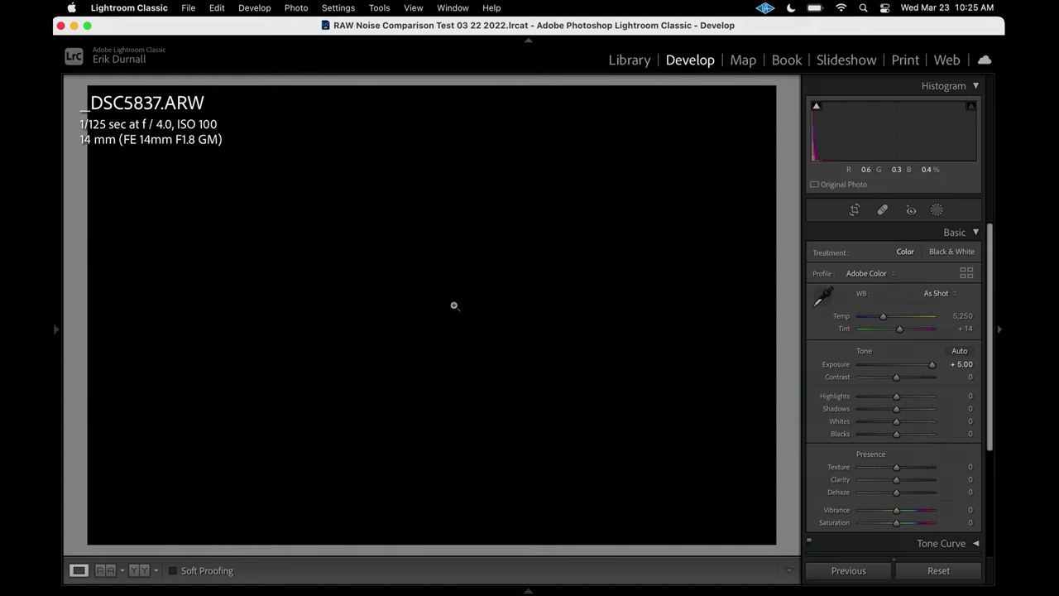
Page through the frames from ISO 125 up to ISO 1250 (_DSC5848)
{"action": "key", "text": "Right"}
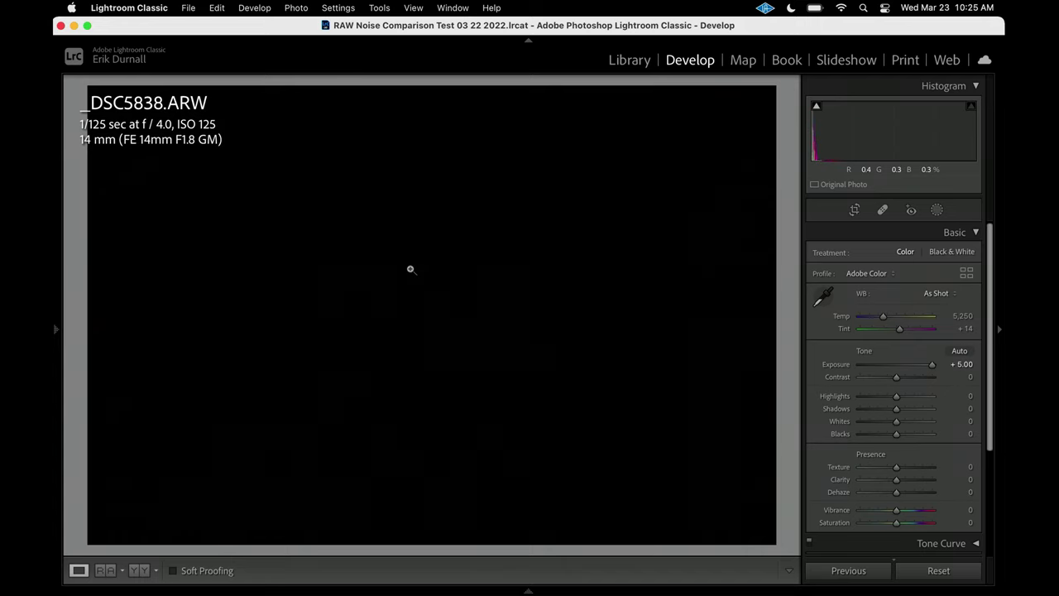
{"action": "key", "text": "Right"}
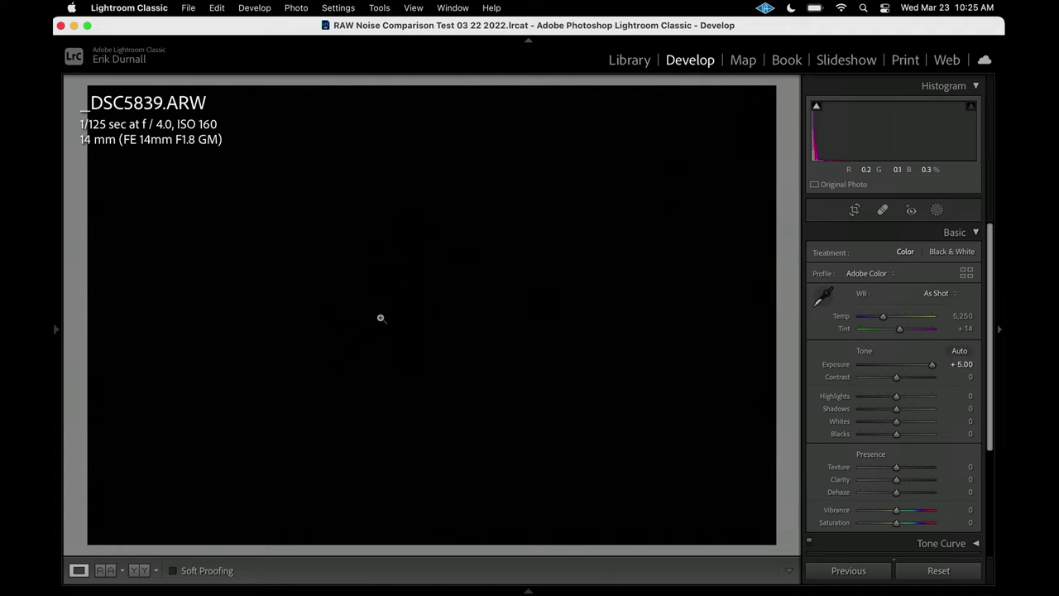
{"action": "key", "text": "Right"}
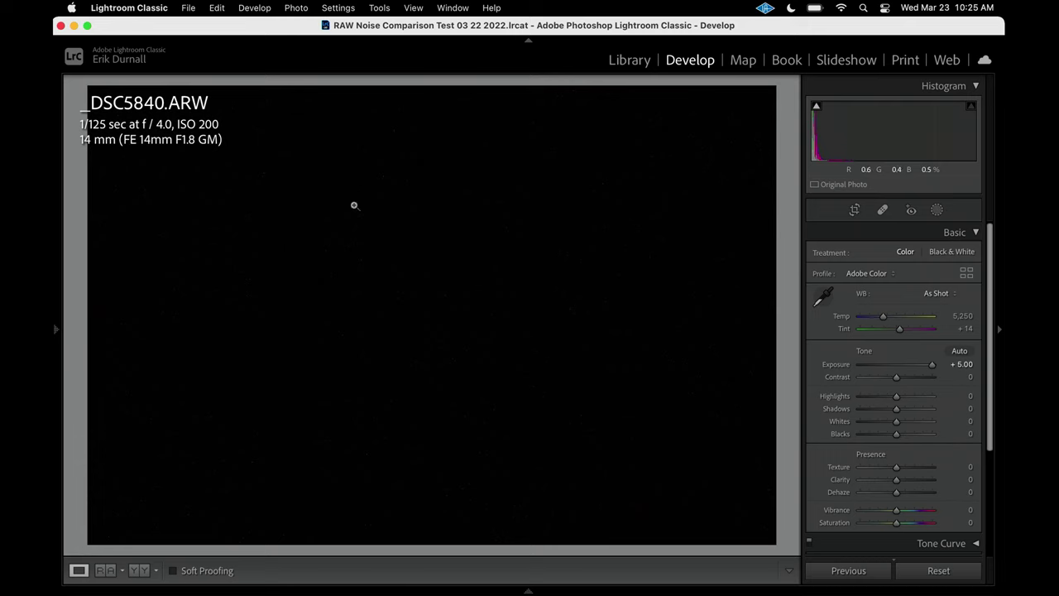
{"action": "key", "text": "Right"}
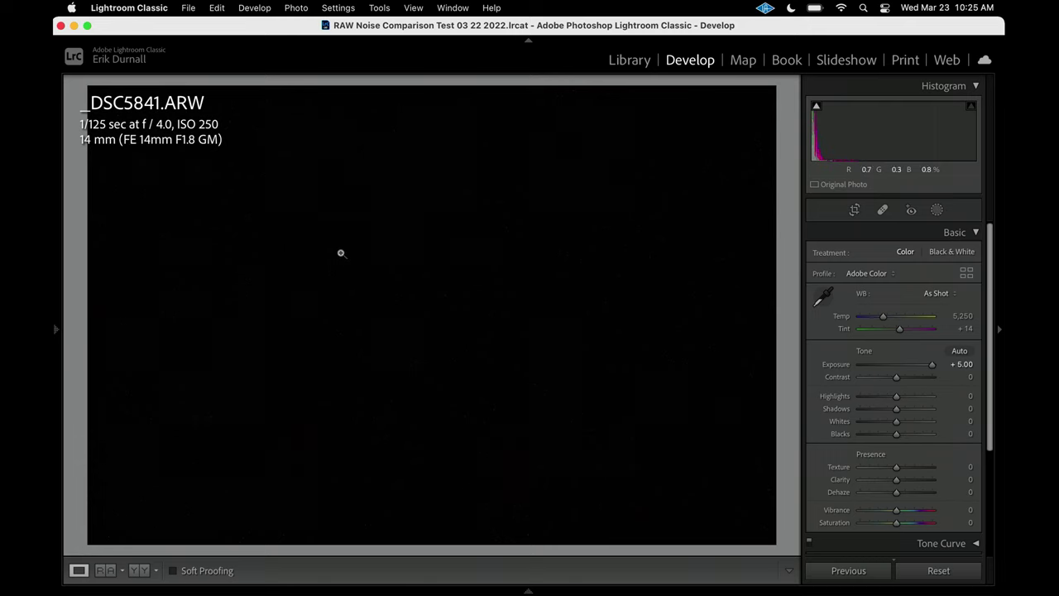
{"action": "key", "text": "Right"}
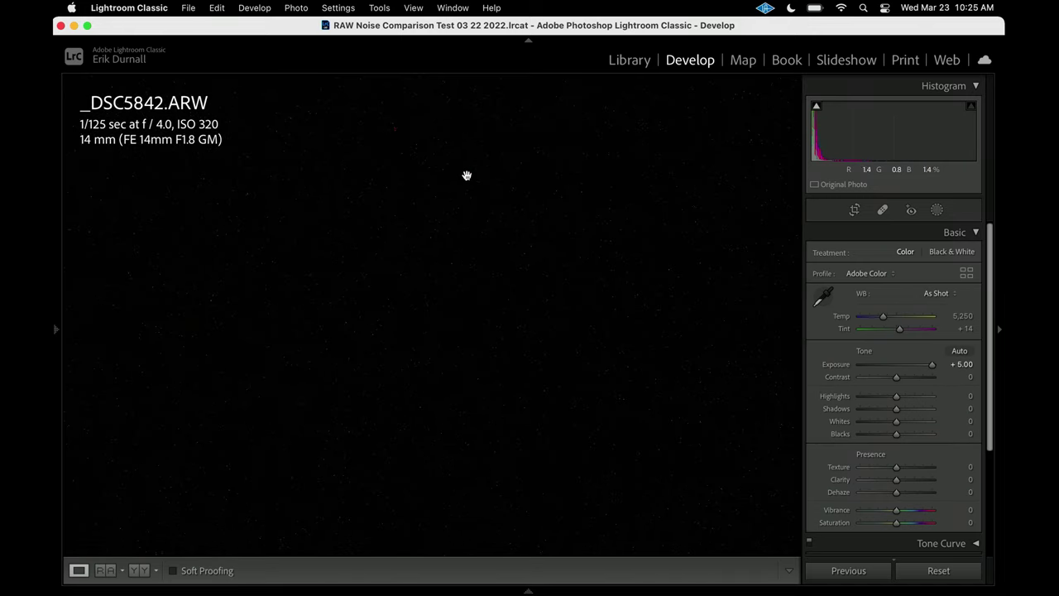
{"action": "left_click", "coordinate": [336, 325]}
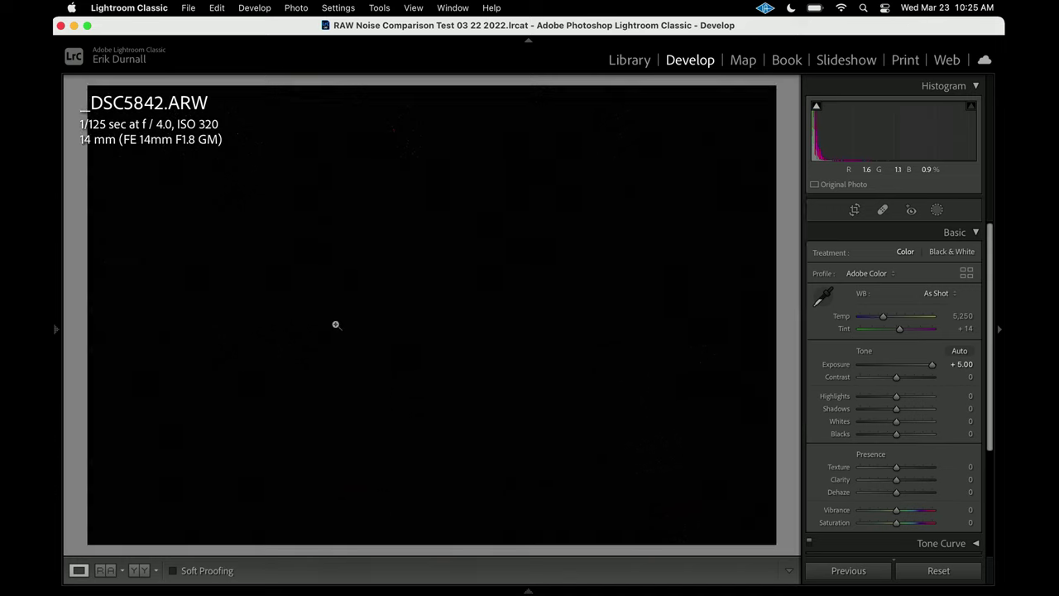
{"action": "key", "text": "Right"}
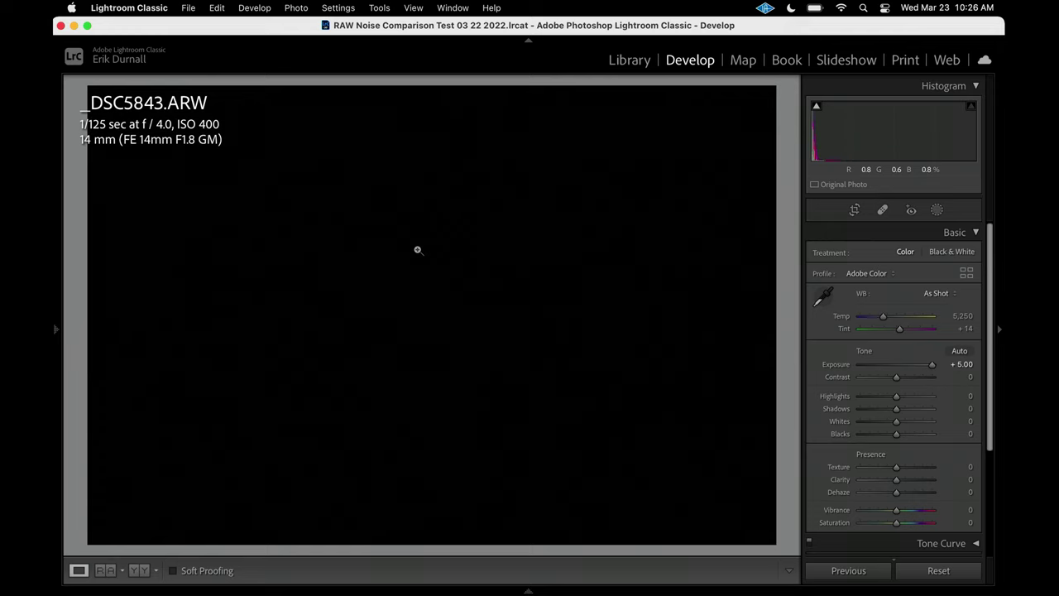
{"action": "key", "text": "Right"}
{"action": "key", "text": "Right"}
{"action": "key", "text": "Right"}
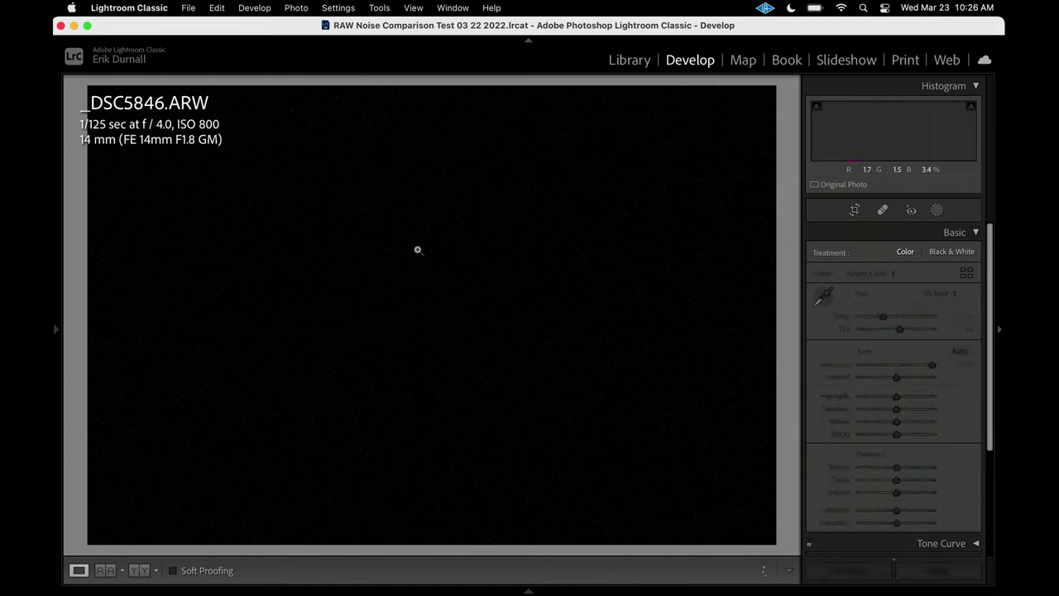
{"action": "key", "text": "Right"}
{"action": "key", "text": "Right"}
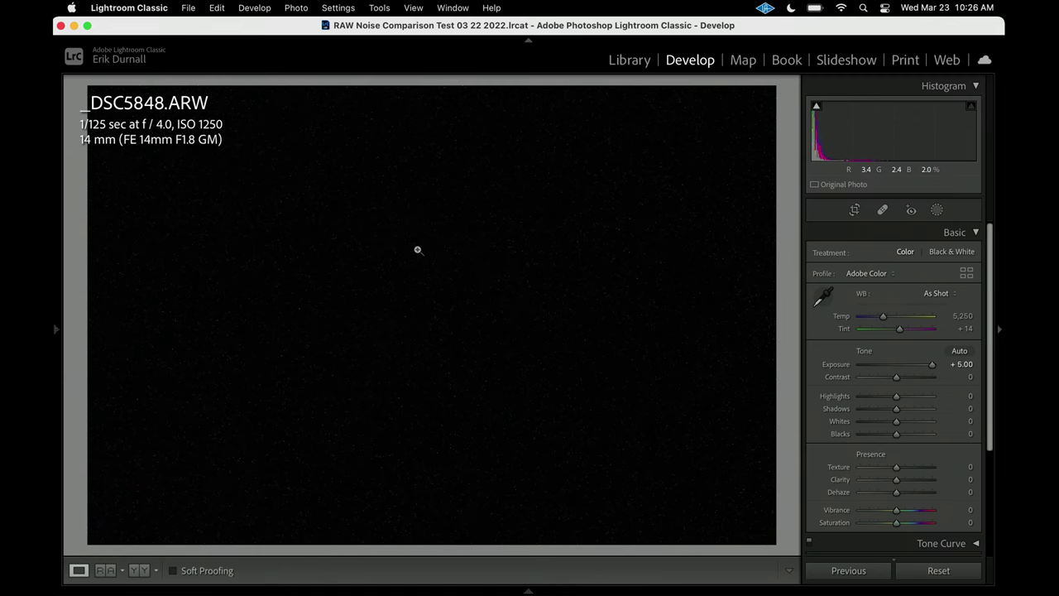
{"action": "key", "text": "Right"}
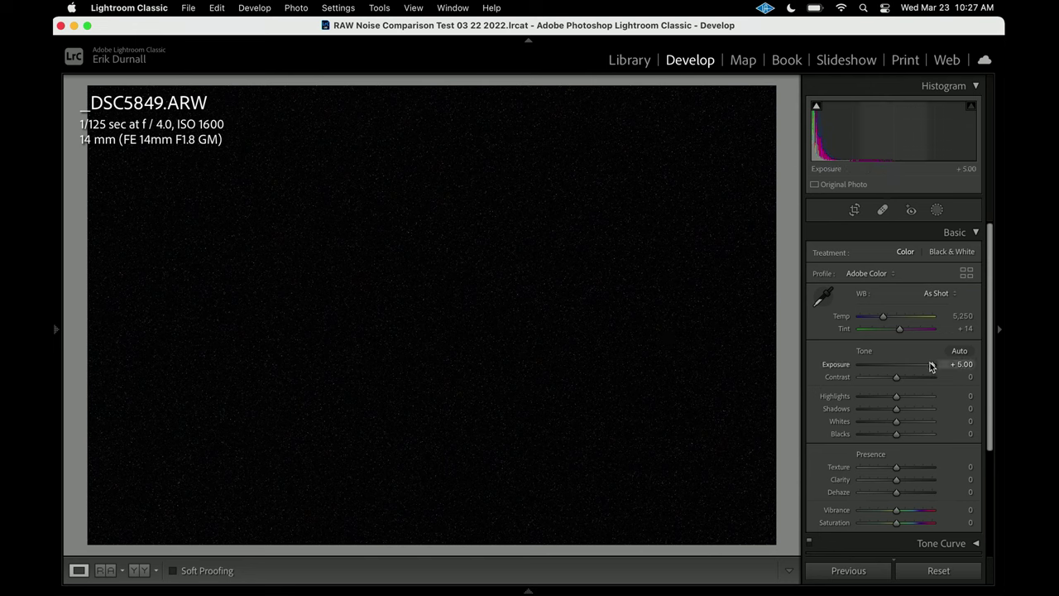
Drop exposure to about +1.75 and back to +5.00, then advance to DSC02221.ARW
{"action": "left_click_drag", "start_coordinate": [930, 367], "coordinate": [912, 369]}
{"action": "left_click_drag", "start_coordinate": [912, 369], "coordinate": [907, 369]}
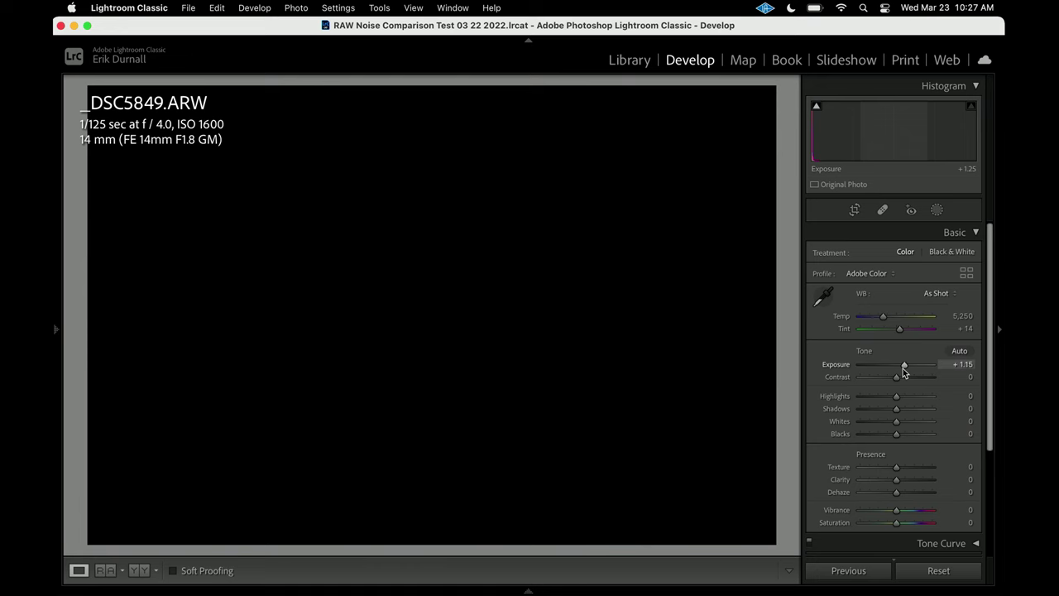
{"action": "left_click_drag", "start_coordinate": [904, 368], "coordinate": [941, 366]}
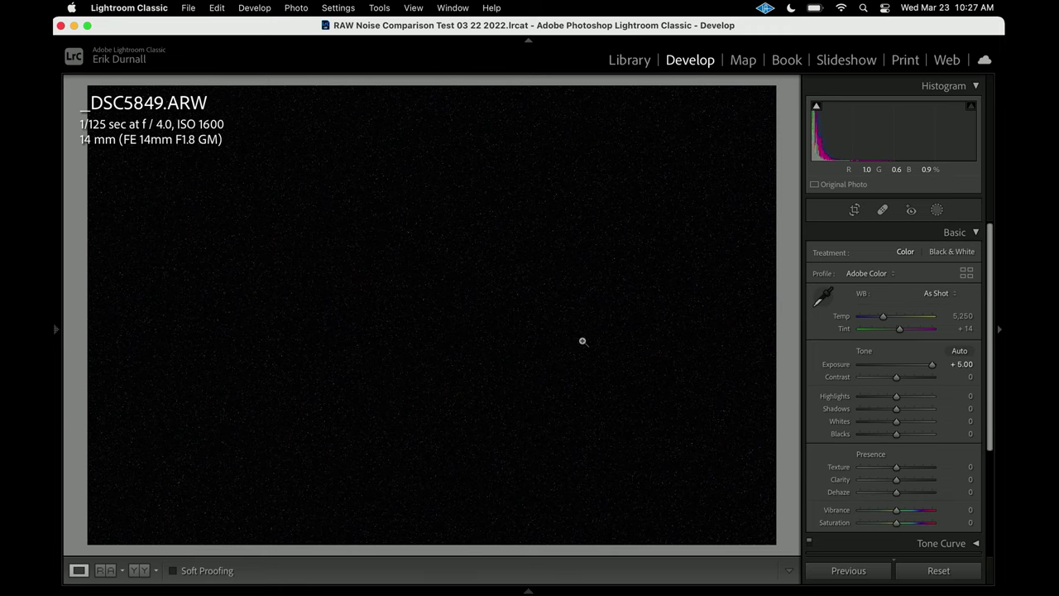
{"action": "key", "text": "Right"}
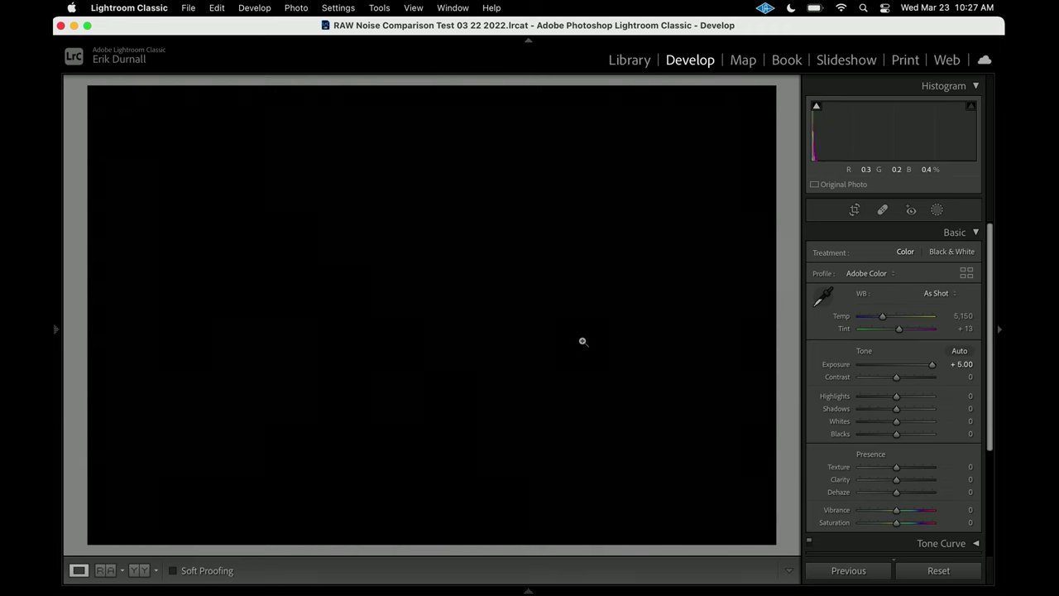
{"action": "key", "text": "i"}
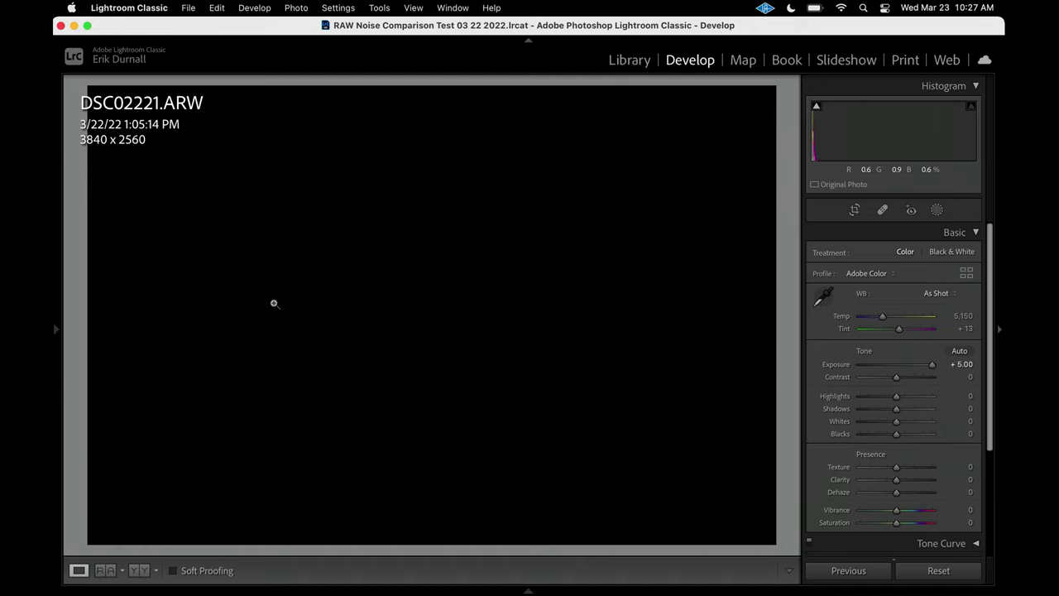
Show exposure info and page from DSC02222 up to the ISO 500 frame DSC02228
{"action": "key", "text": "i"}
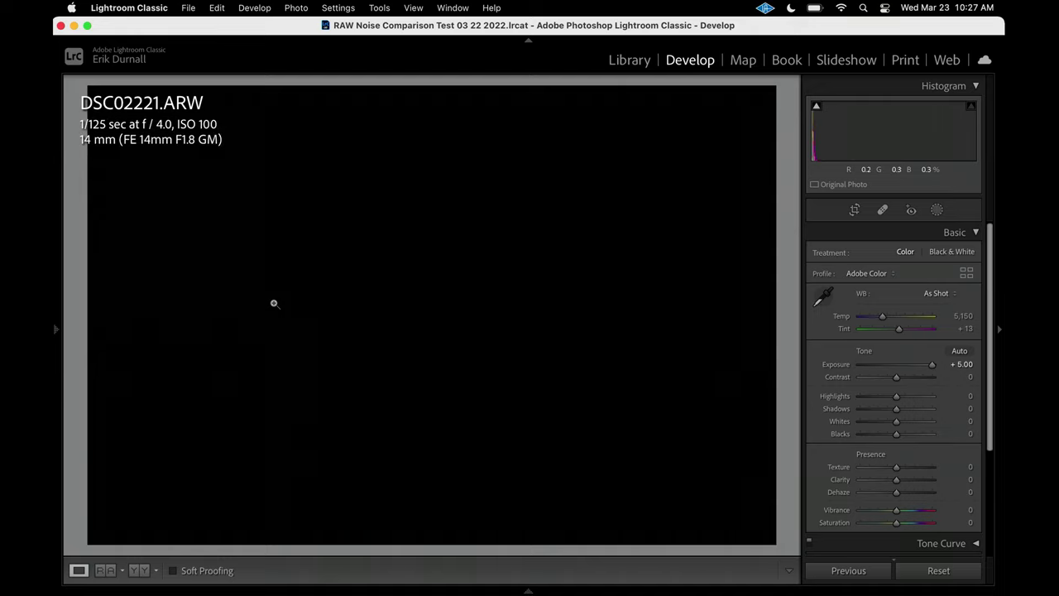
{"action": "key", "text": "Right"}
{"action": "key", "text": "Right"}
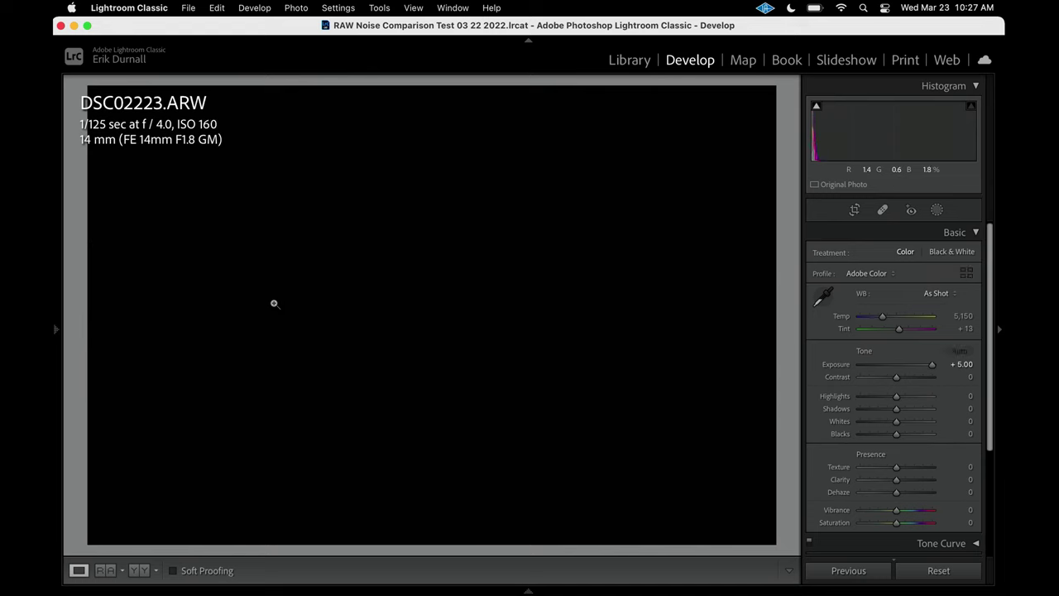
{"action": "key", "text": "Right"}
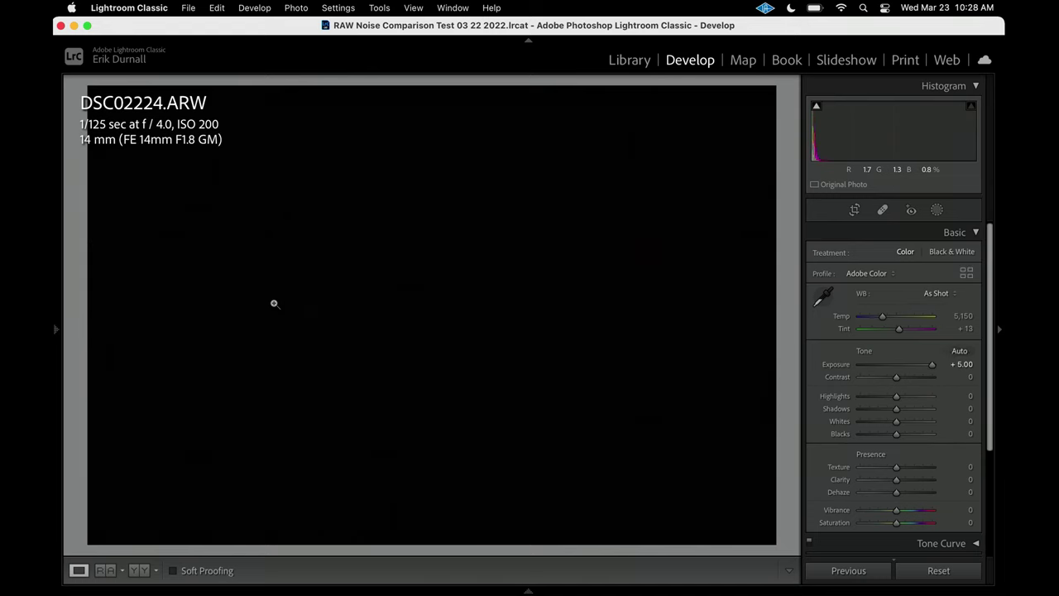
{"action": "key", "text": "Right"}
{"action": "key", "text": "Right"}
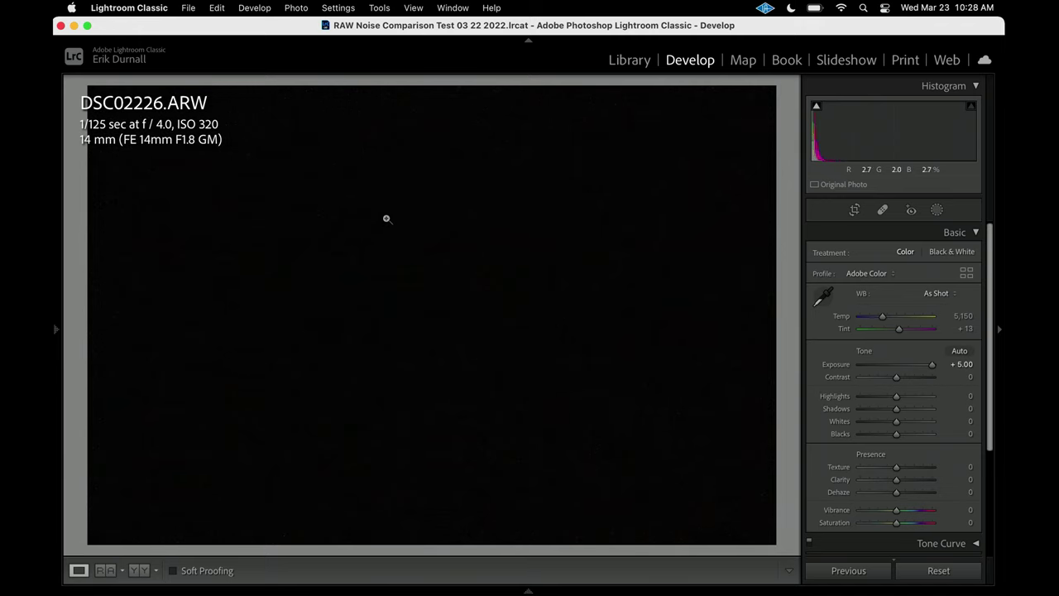
{"action": "key", "text": "Right"}
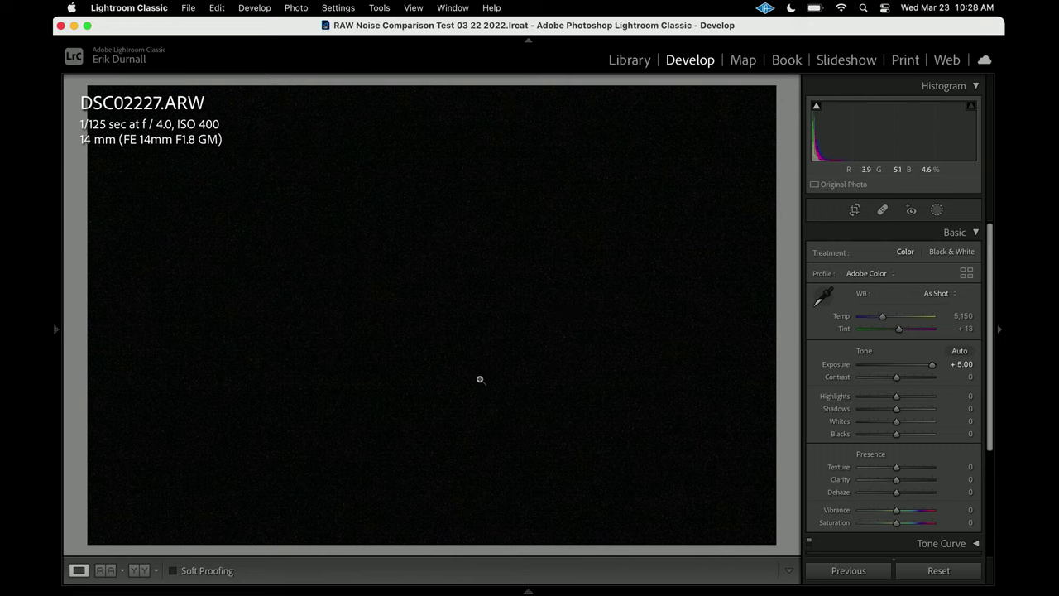
{"action": "key", "text": "Right"}
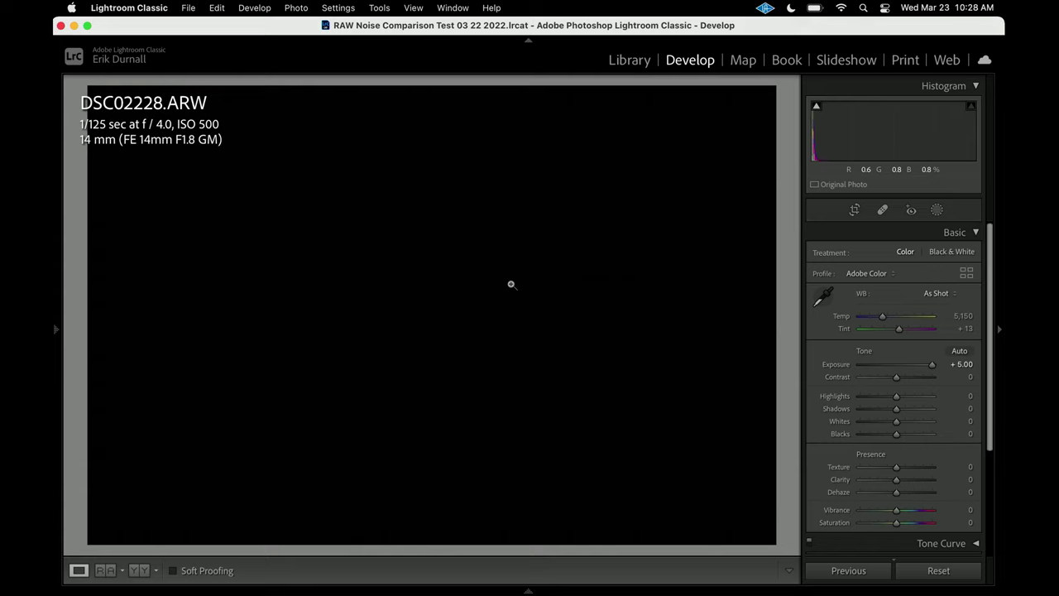
Advance through the ISO 640, 800, 1000 and 1600 frames
{"action": "key", "text": "Right"}
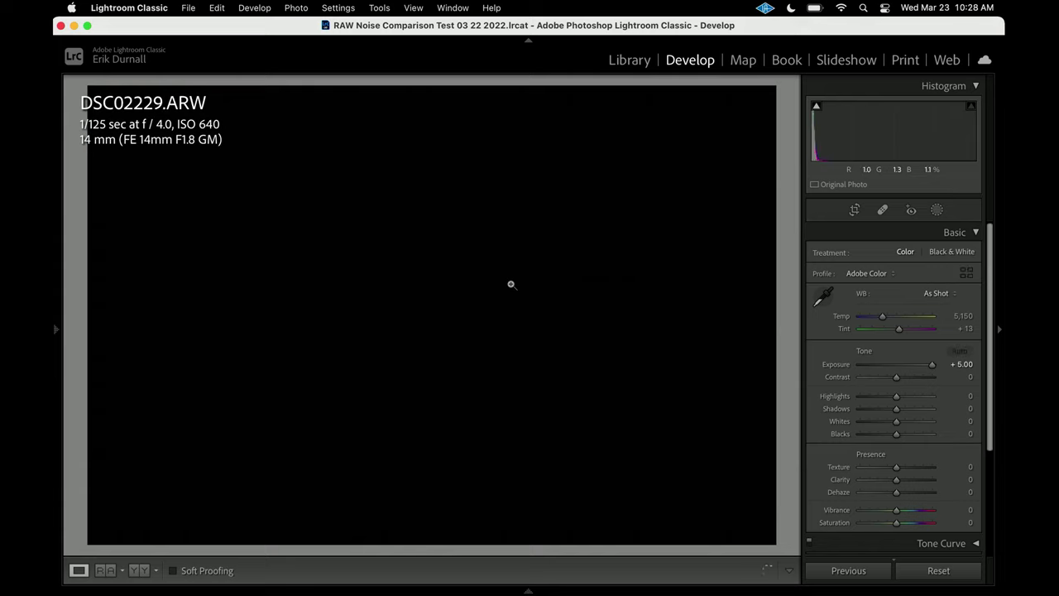
{"action": "key", "text": "Right"}
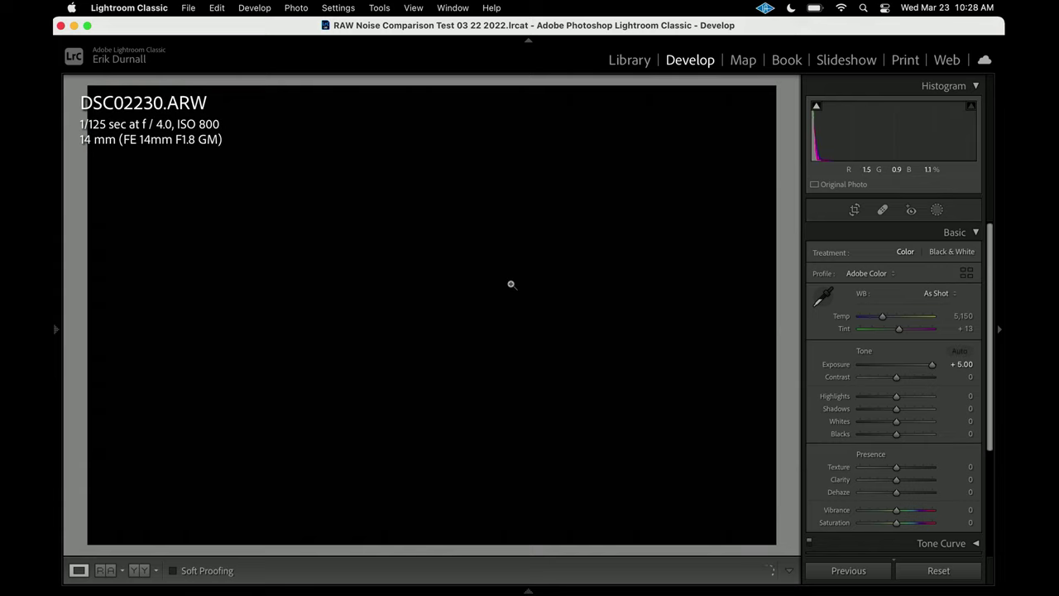
{"action": "key", "text": "Right"}
{"action": "key", "text": "Right"}
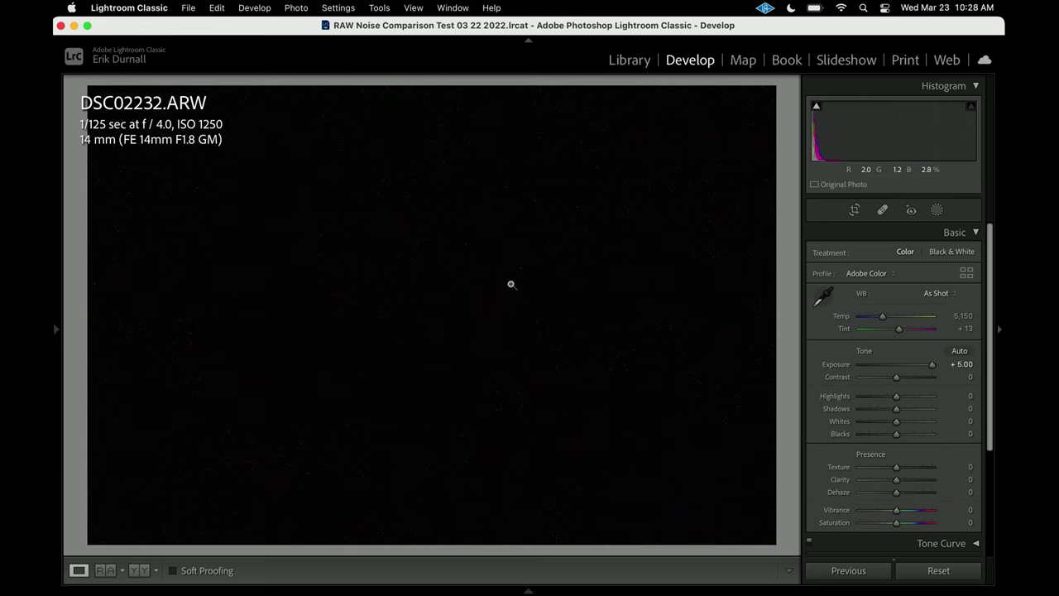
{"action": "key", "text": "Right"}
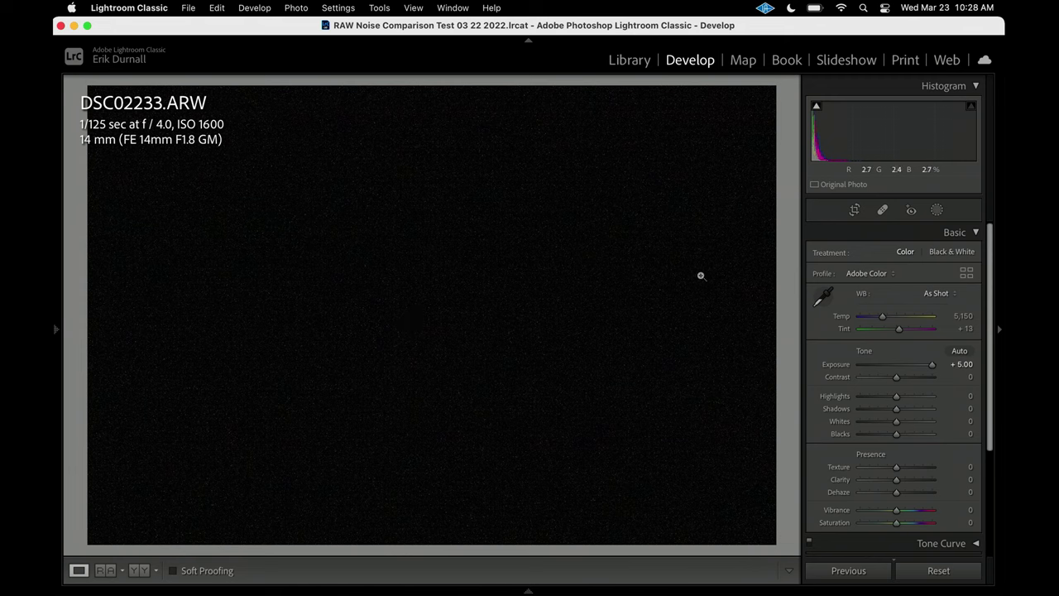
Reset DSC02233's exposure, raise it to +5.00, then move to _DSC1047
{"action": "double_click", "coordinate": [930, 366]}
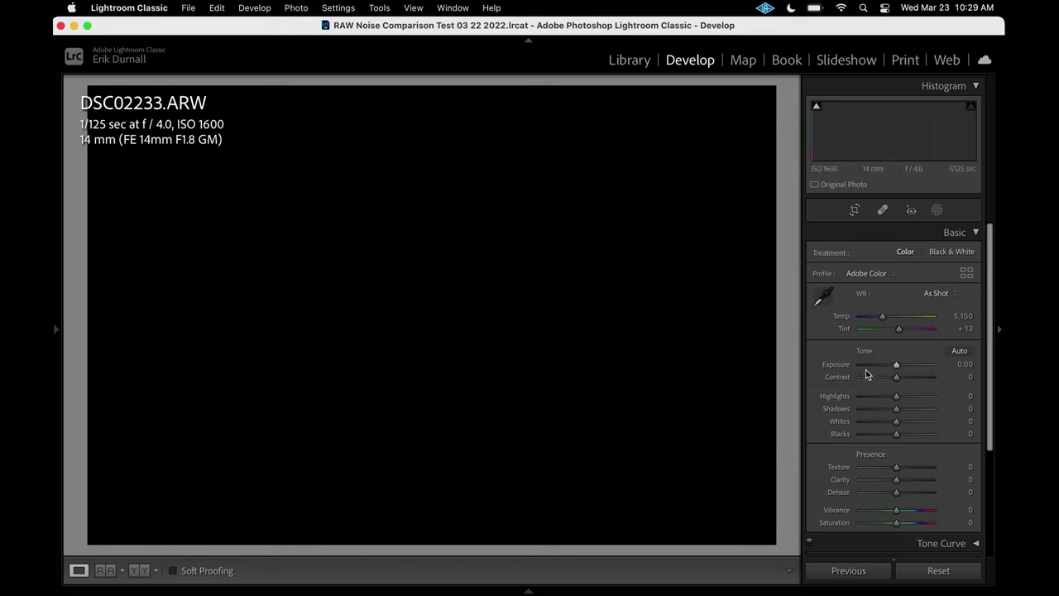
{"action": "left_click_drag", "start_coordinate": [896, 365], "coordinate": [933, 368]}
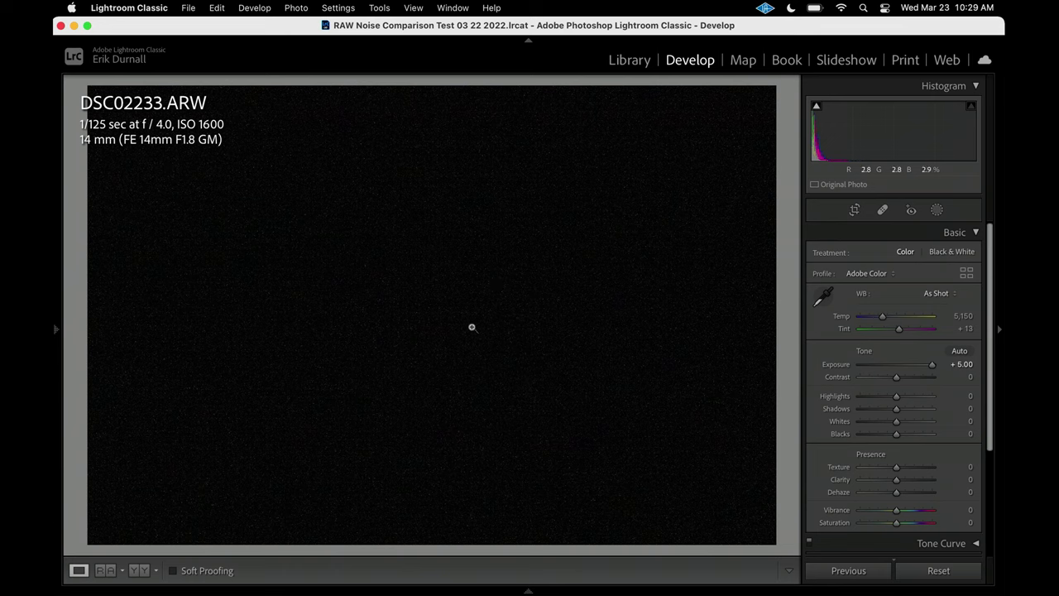
{"action": "key", "text": "i"}
{"action": "key", "text": "i"}
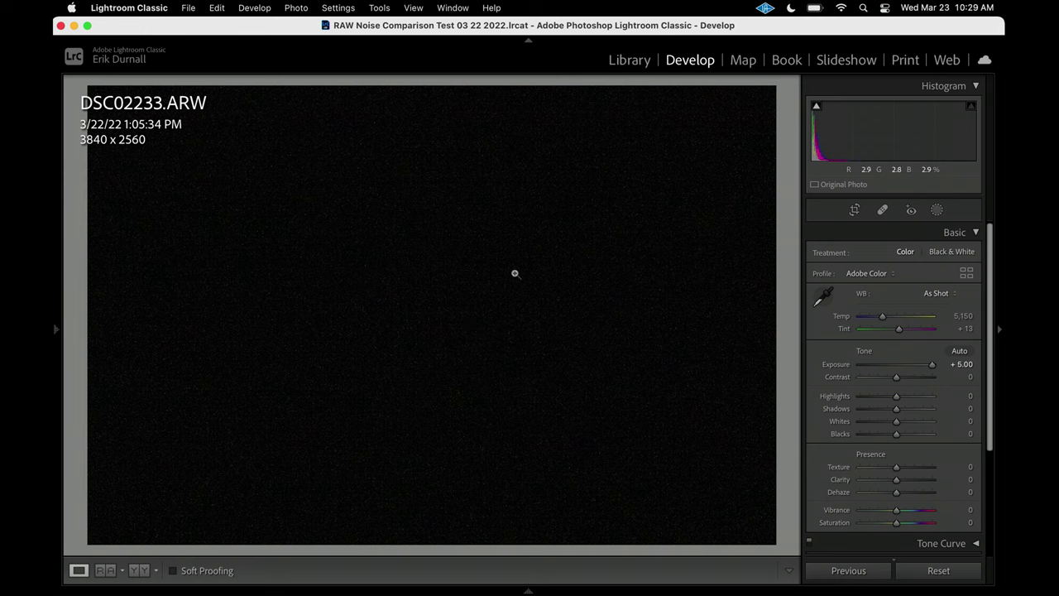
{"action": "key", "text": "i"}
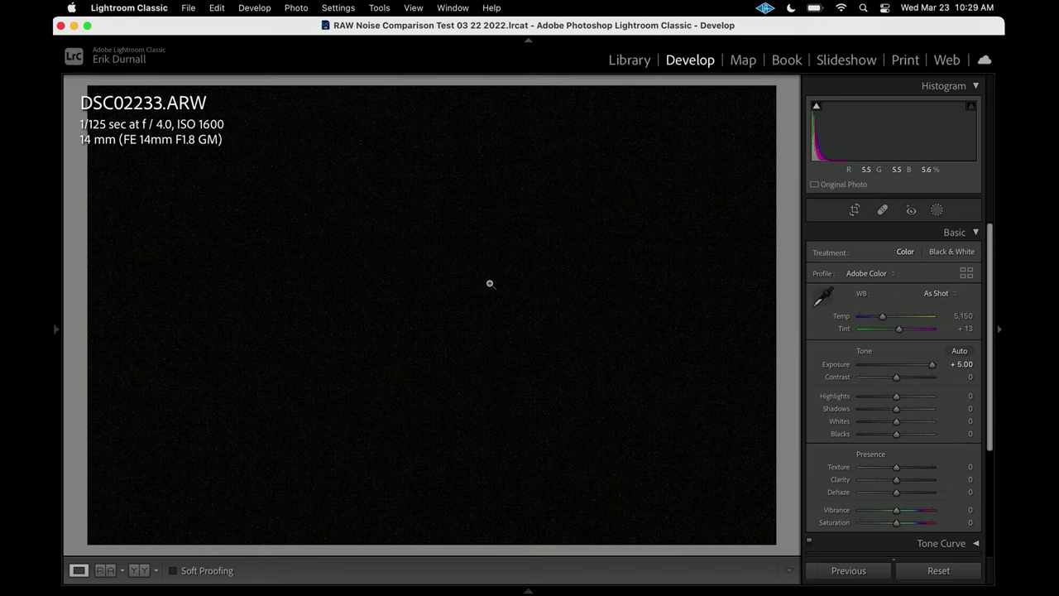
{"action": "key", "text": "Right"}
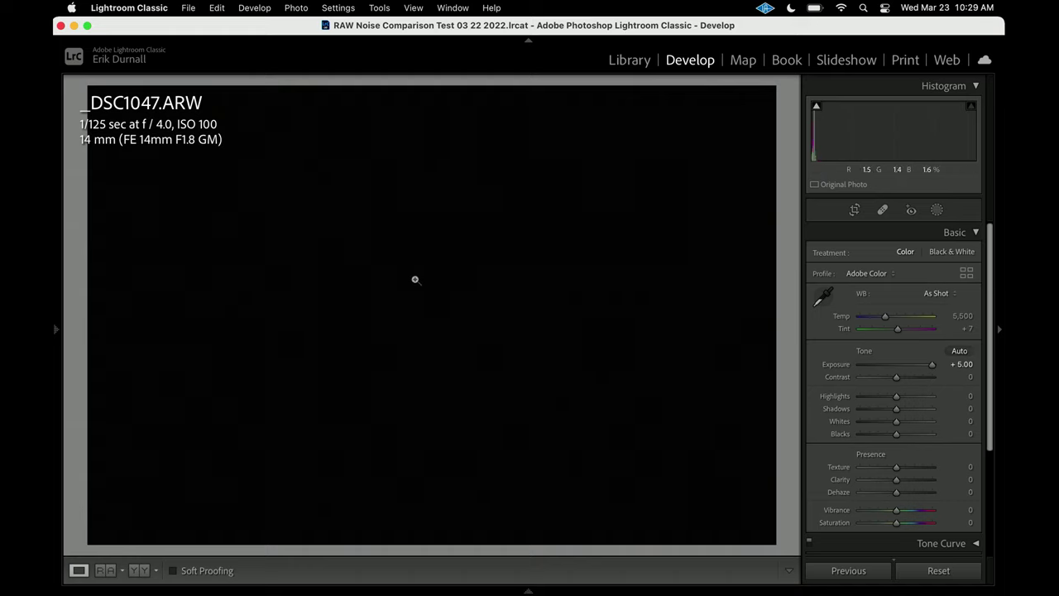
Toggle the info overlay, then page from ISO 125 to _DSC1054 at ISO 500
{"action": "key", "text": "i"}
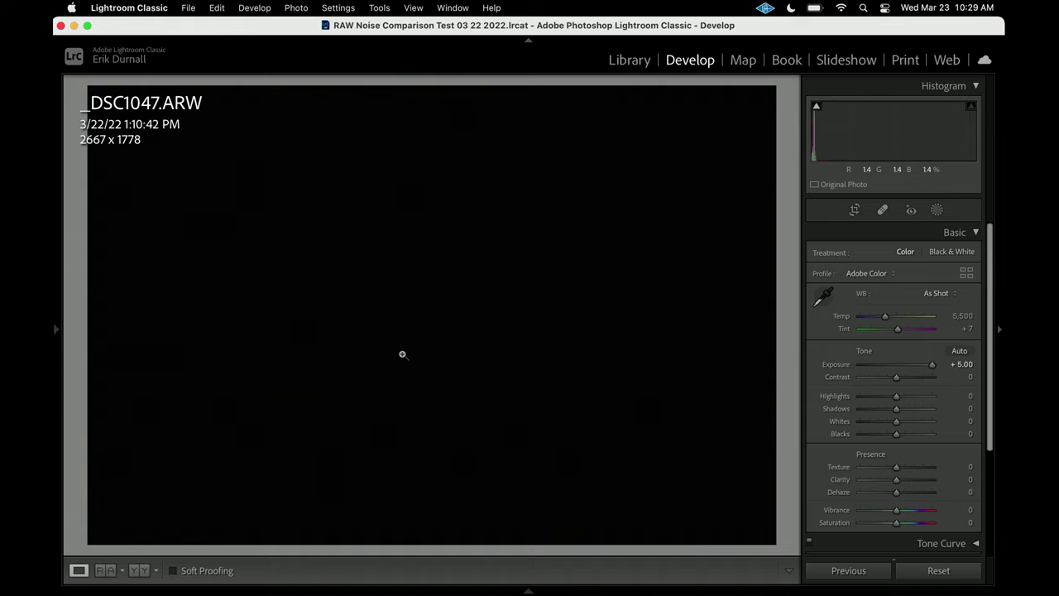
{"action": "key", "text": "i"}
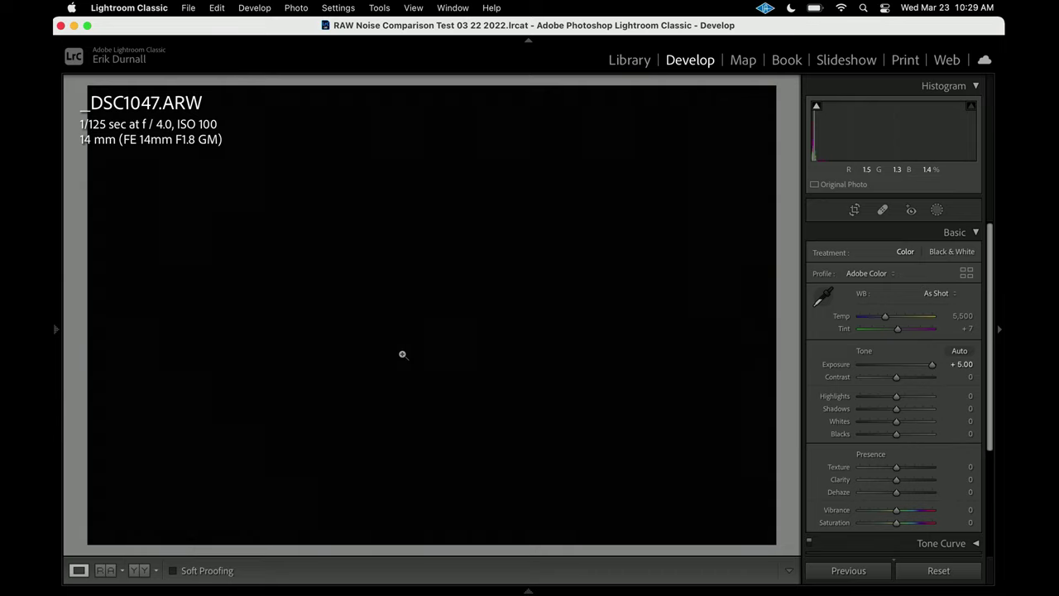
{"action": "key", "text": "Right"}
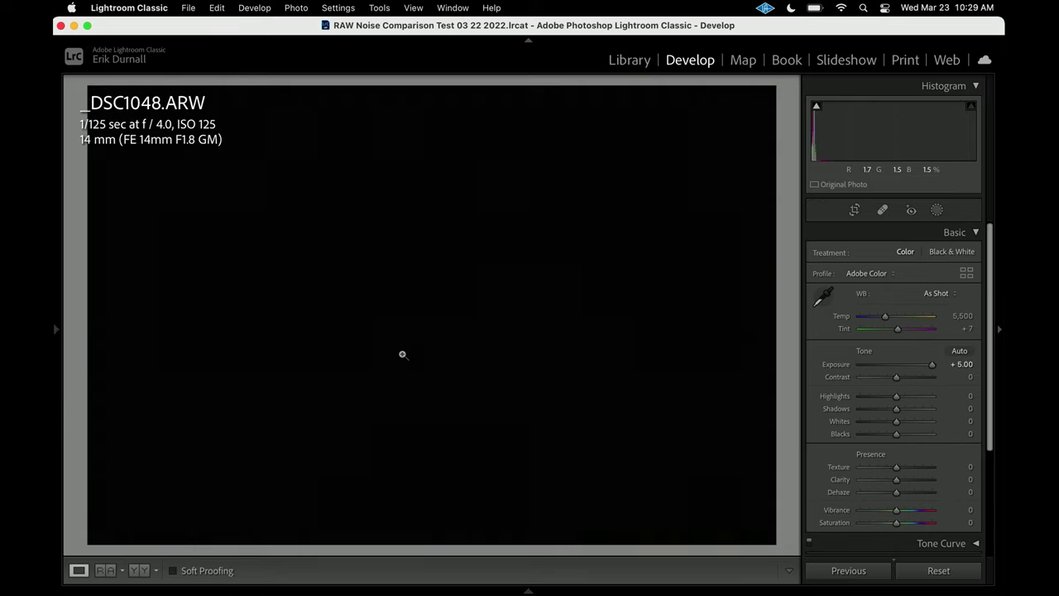
{"action": "key", "text": "Right"}
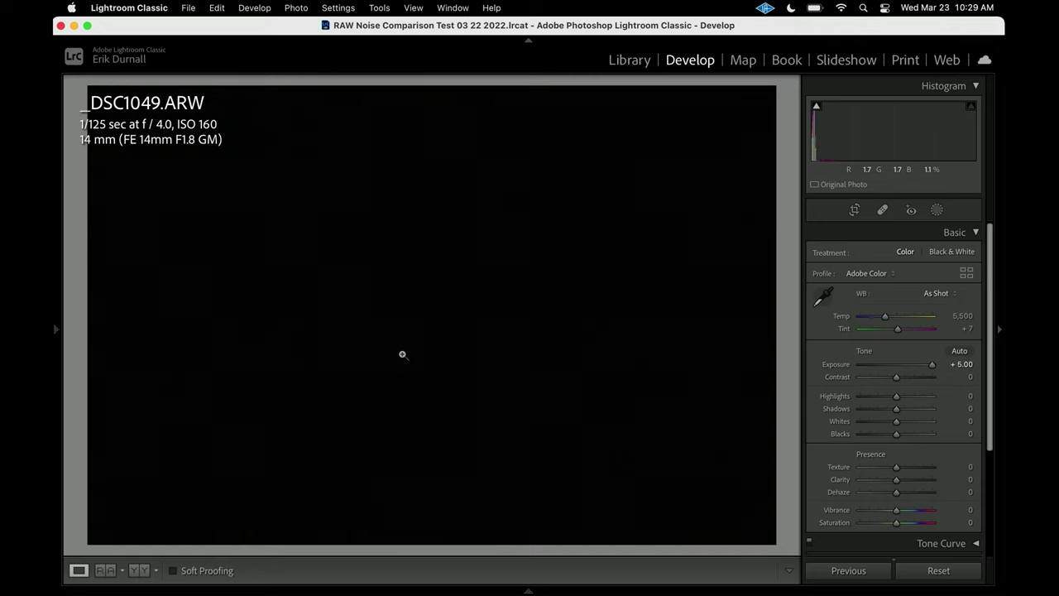
{"action": "key", "text": "Right"}
{"action": "key", "text": "Right"}
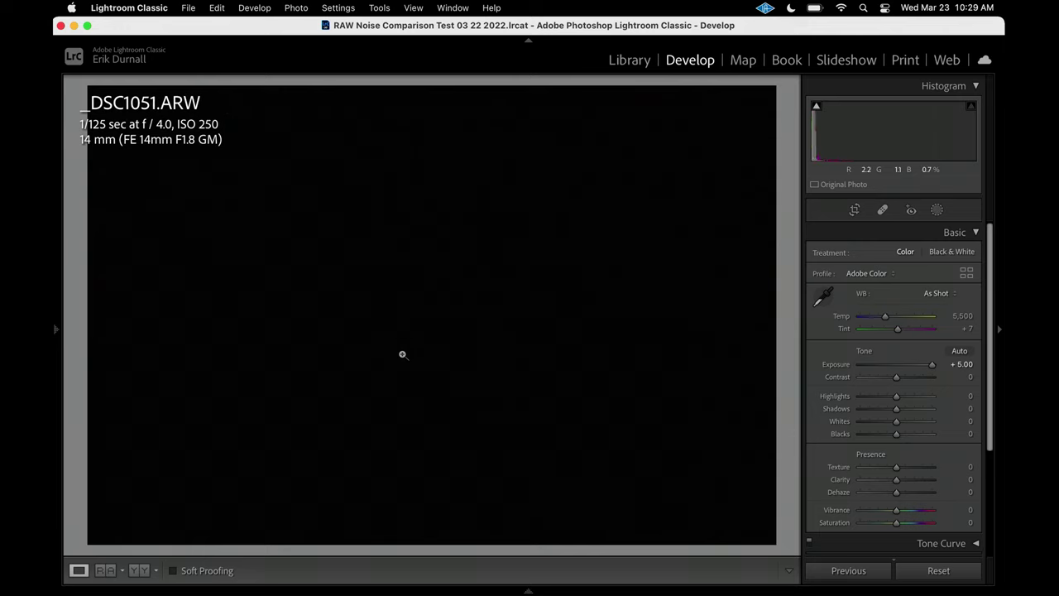
{"action": "key", "text": "Right"}
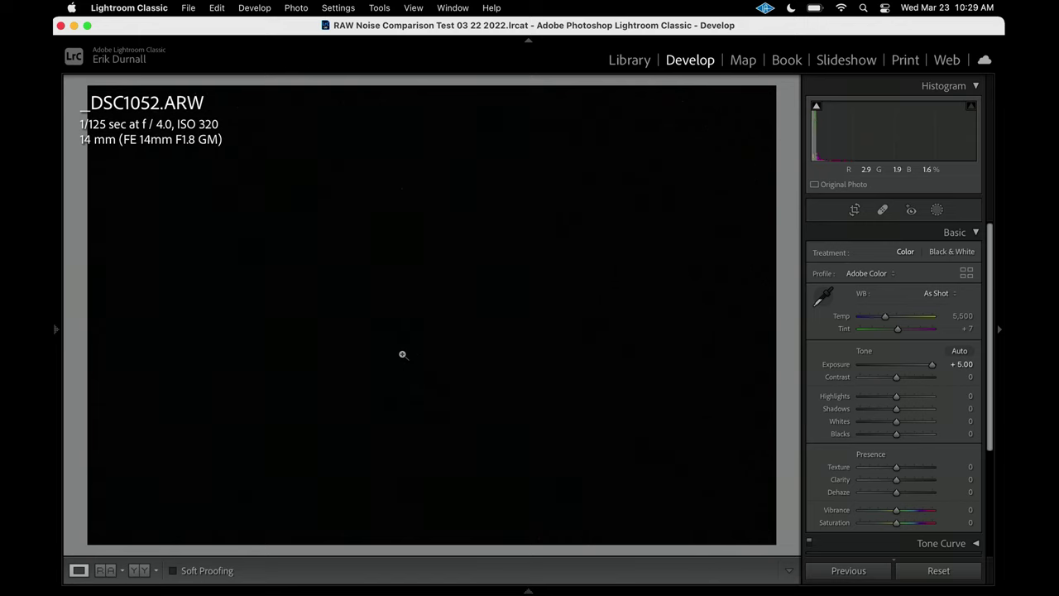
{"action": "key", "text": "Right"}
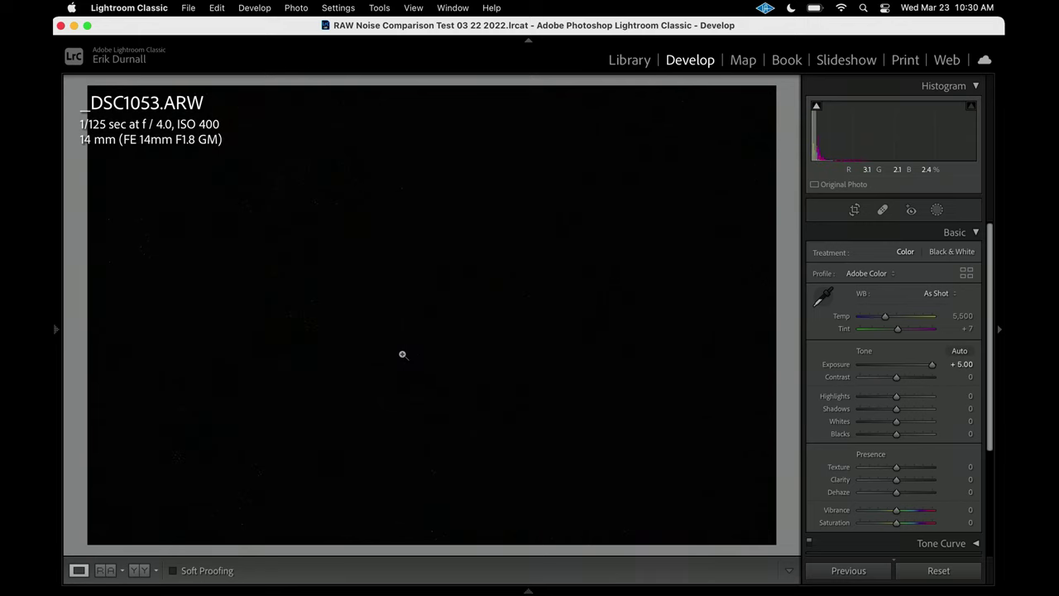
{"action": "key", "text": "Right"}
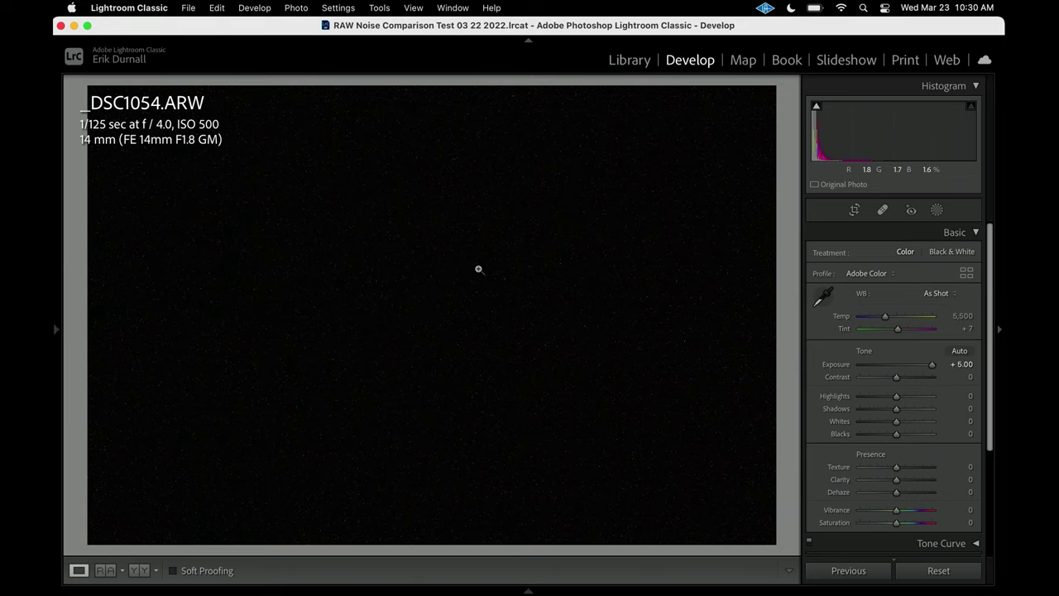
Advance through the ISO 640, 800, 1000 and 1250 frames
{"action": "key", "text": "Right"}
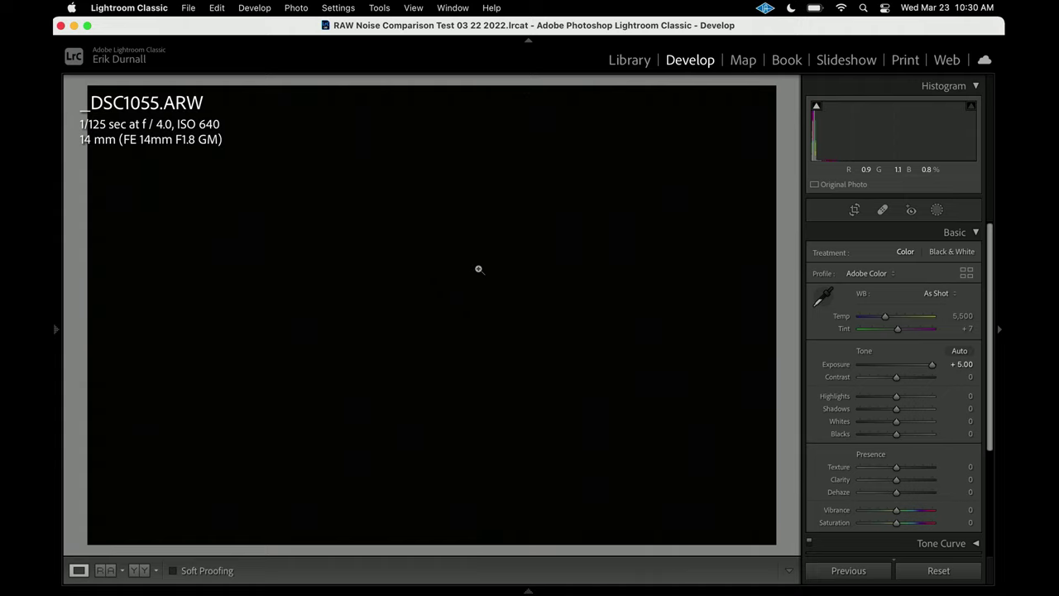
{"action": "key", "text": "Right"}
{"action": "key", "text": "Right"}
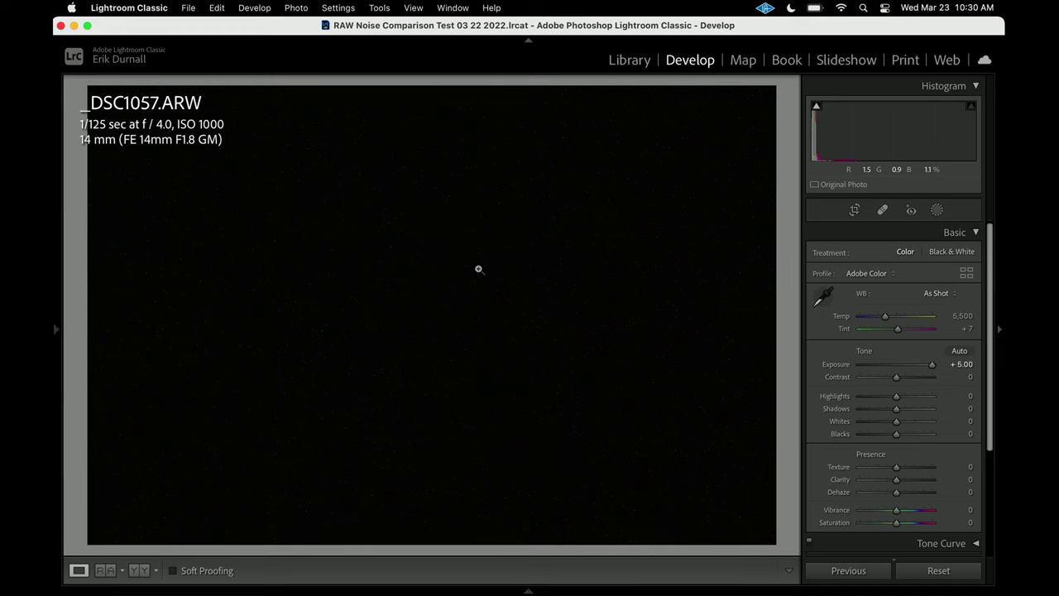
{"action": "key", "text": "Right"}
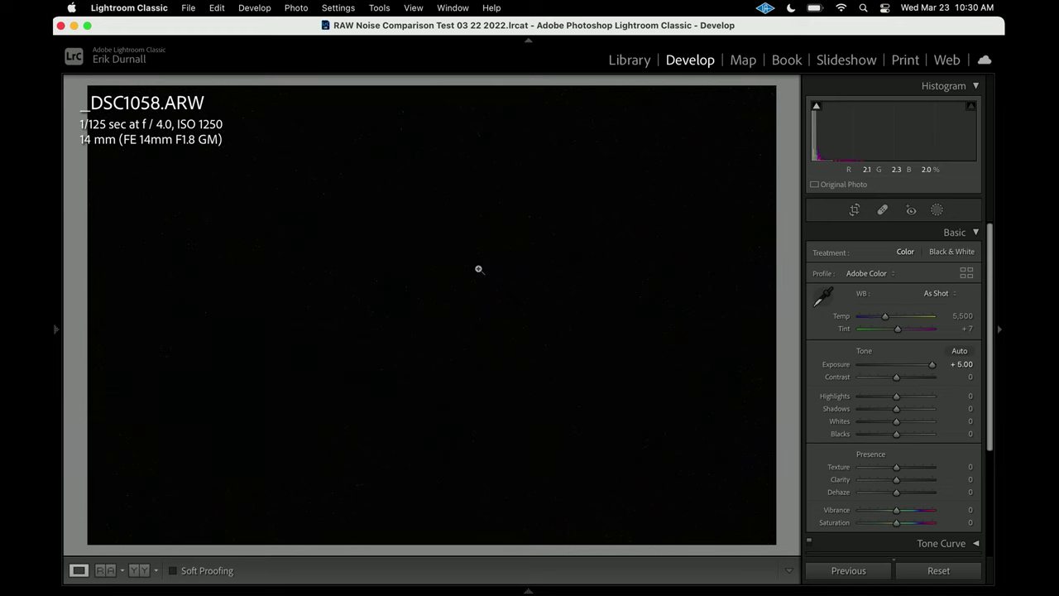
{"action": "key", "text": "Right"}
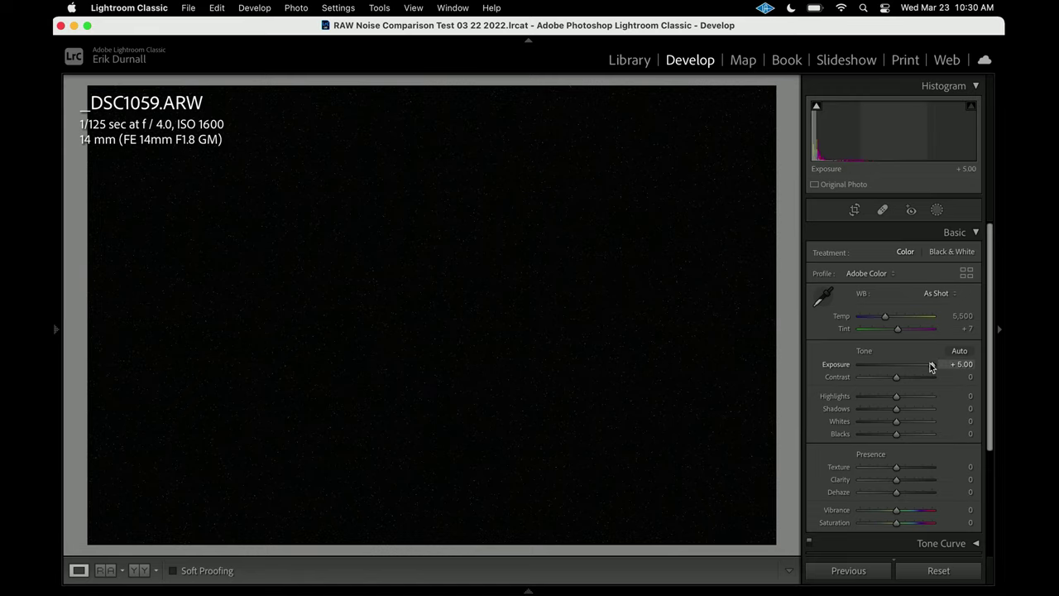
Set exposure to 0 and back to +5.00 on _DSC1059, then return to the grid
{"action": "left_click_drag", "start_coordinate": [931, 367], "coordinate": [894, 366]}
{"action": "left_click_drag", "start_coordinate": [894, 364], "coordinate": [946, 369]}
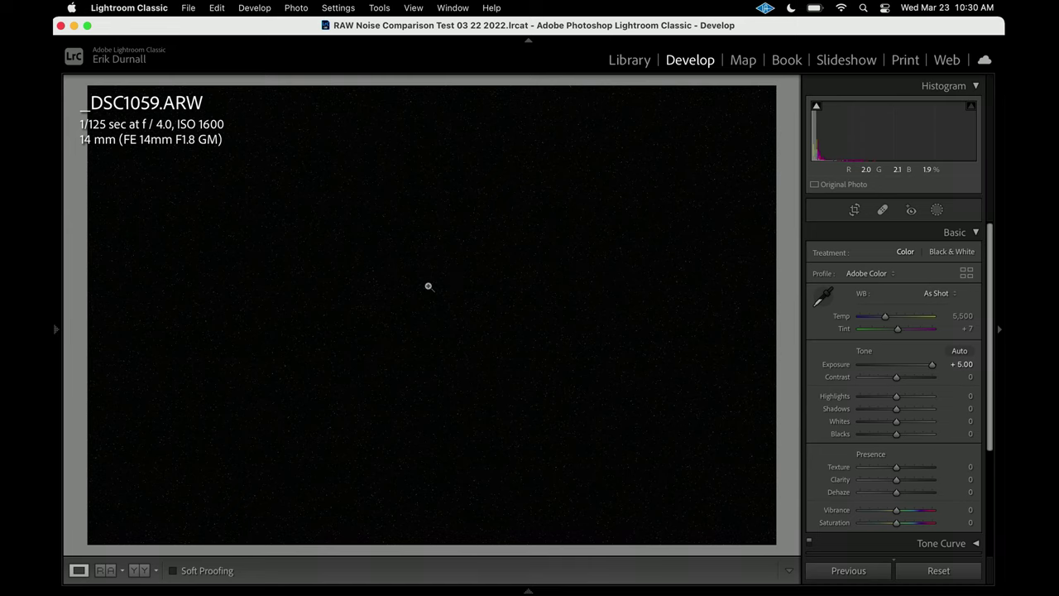
{"action": "key", "text": "g"}
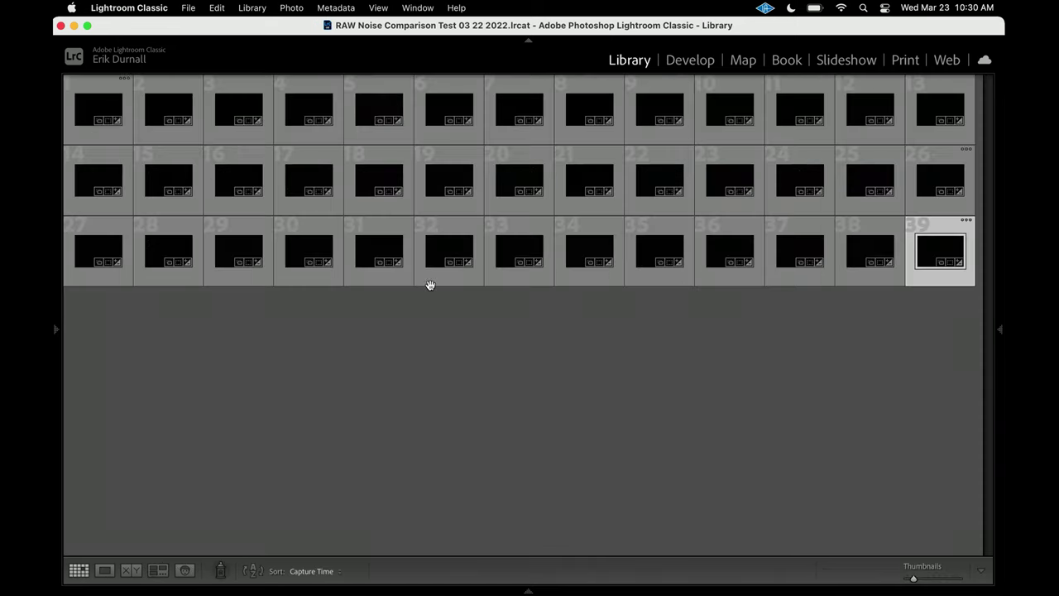
Compare thumbnails 33 and 34 side by side, zooming to 100% and back
{"action": "left_click", "coordinate": [585, 254]}
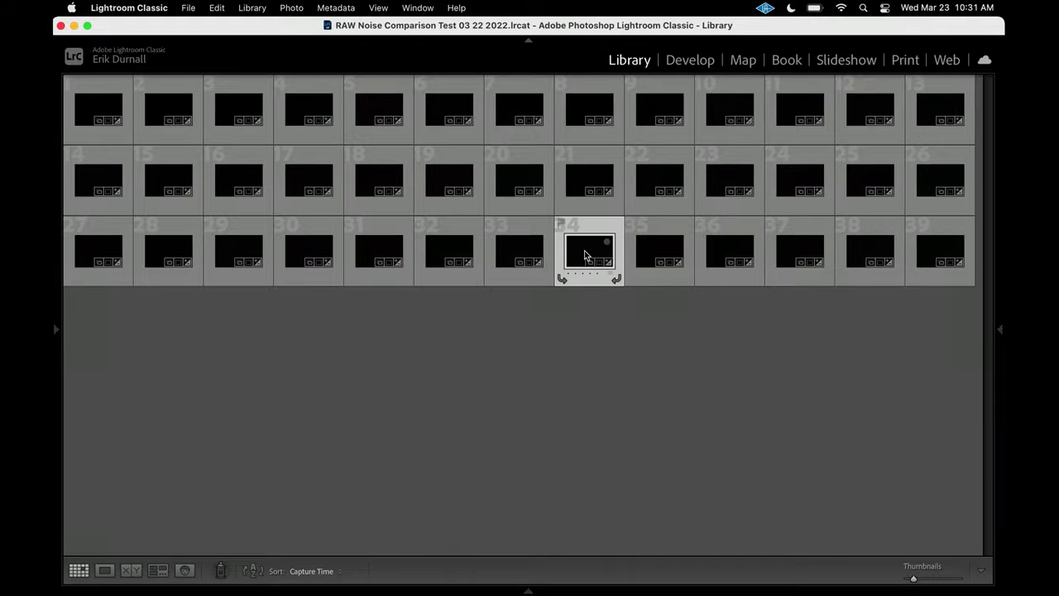
{"action": "left_click", "coordinate": [527, 253]}
{"action": "mouse_move", "coordinate": [589, 251]}
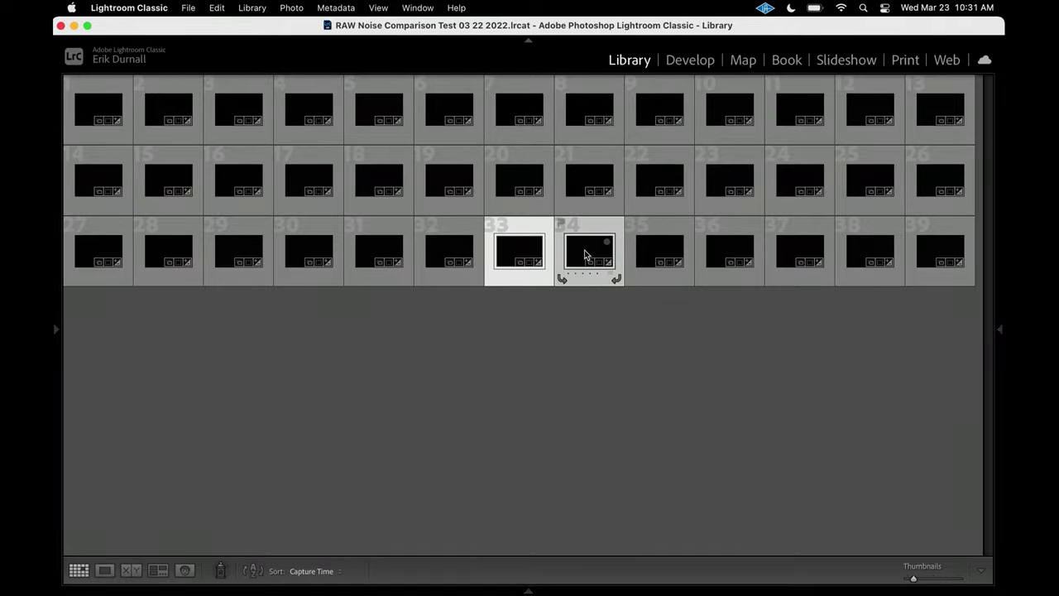
{"action": "key", "text": "c"}
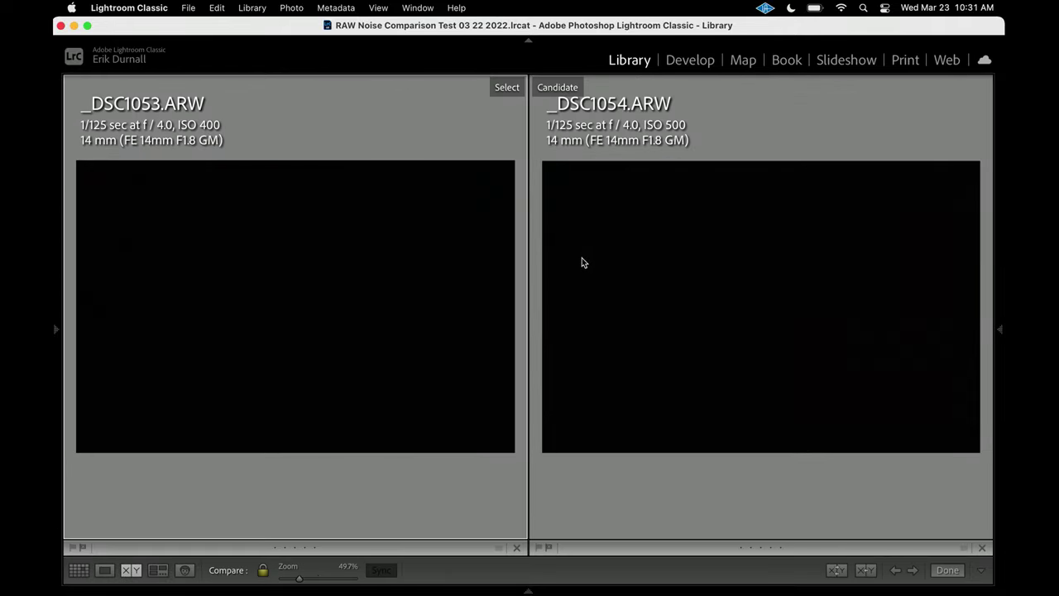
{"action": "left_click", "coordinate": [382, 292]}
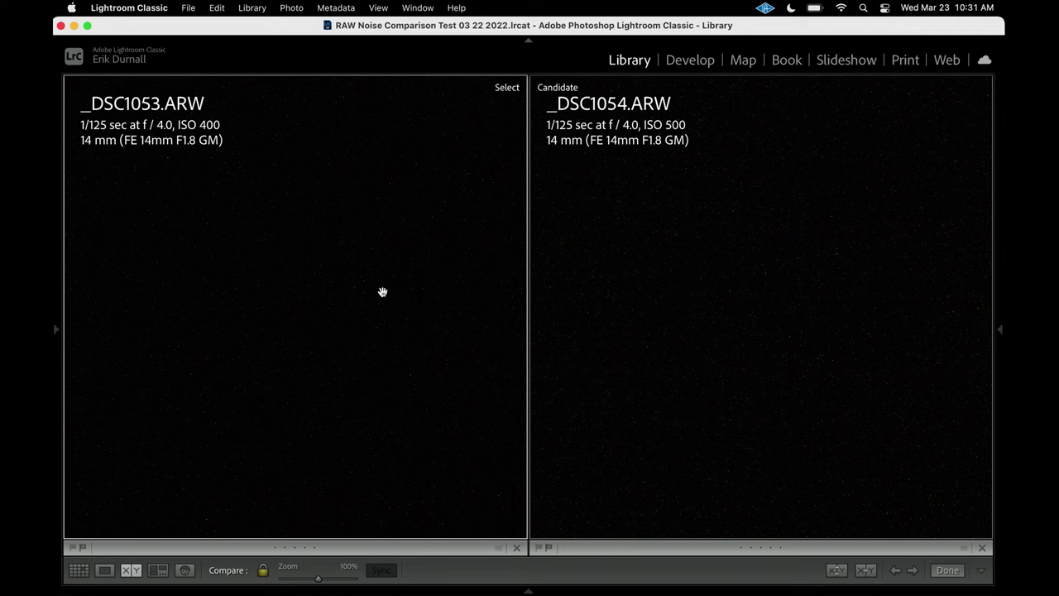
{"action": "left_click", "coordinate": [462, 290]}
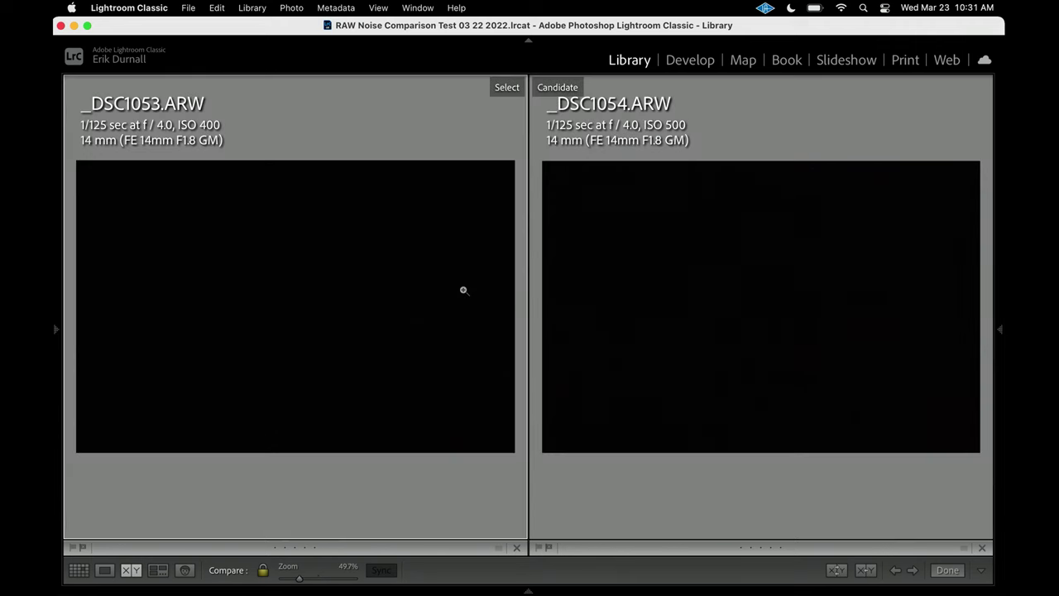
{"action": "key", "text": "g"}
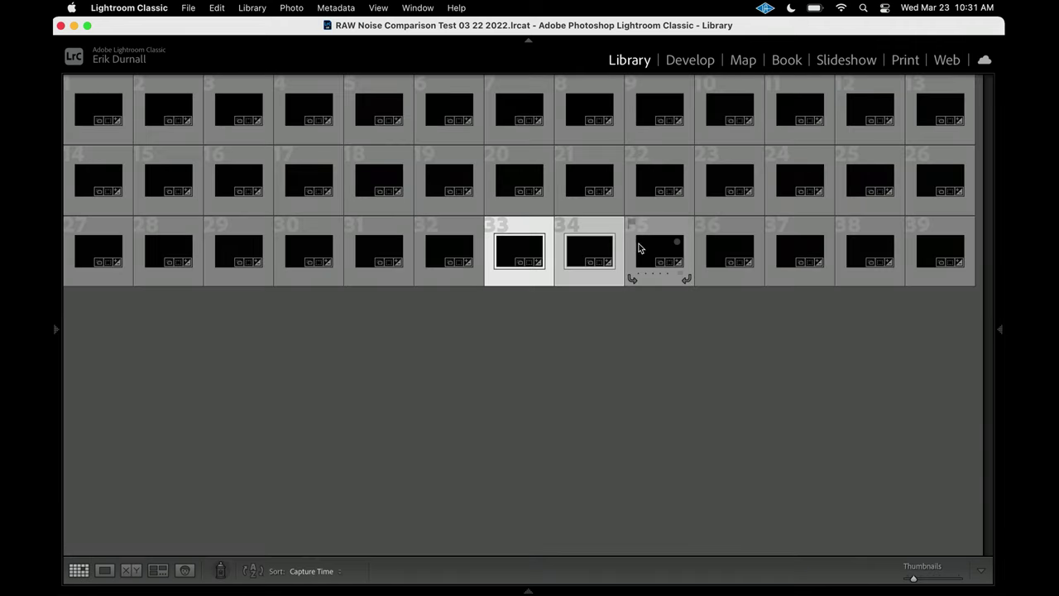
Compare _DSC1054 and _DSC1055 side by side at 100% and fit
{"action": "left_click", "coordinate": [666, 244]}
{"action": "left_click", "coordinate": [581, 246]}
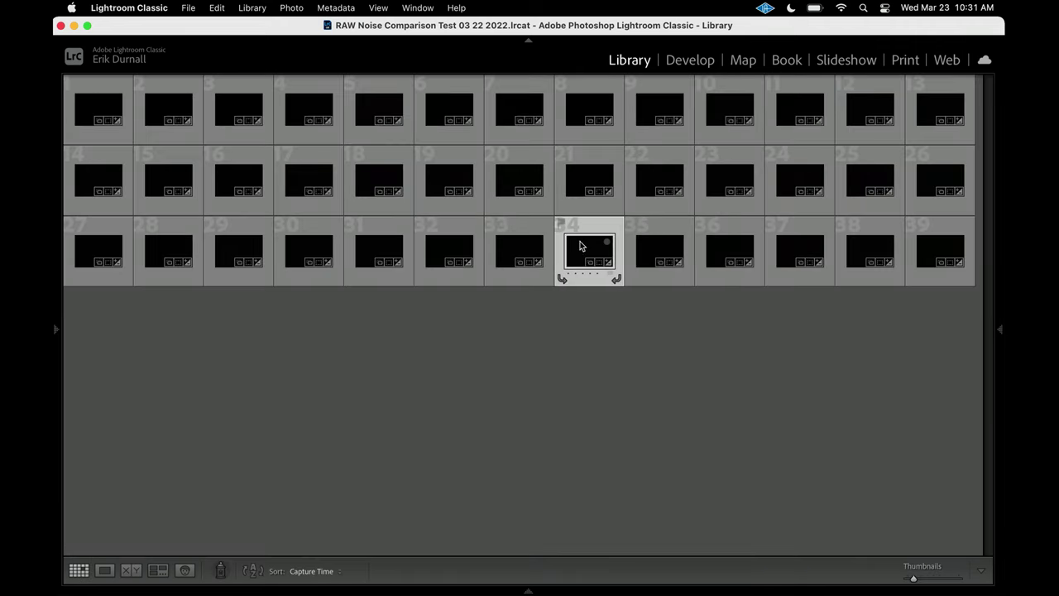
{"action": "left_click", "coordinate": [658, 248], "text": "shift"}
{"action": "key", "text": "c"}
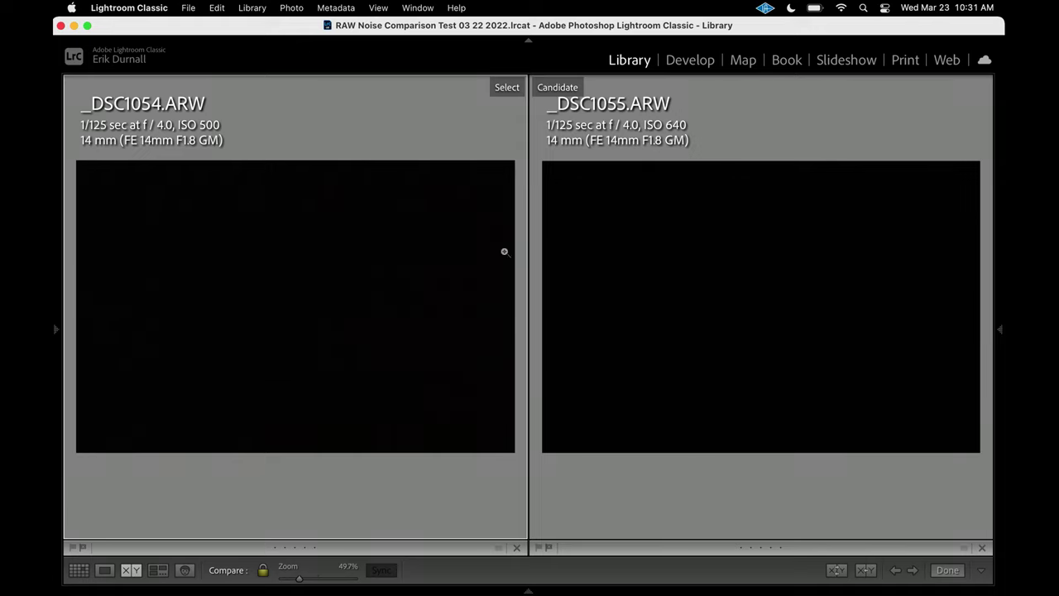
{"action": "left_click", "coordinate": [497, 283]}
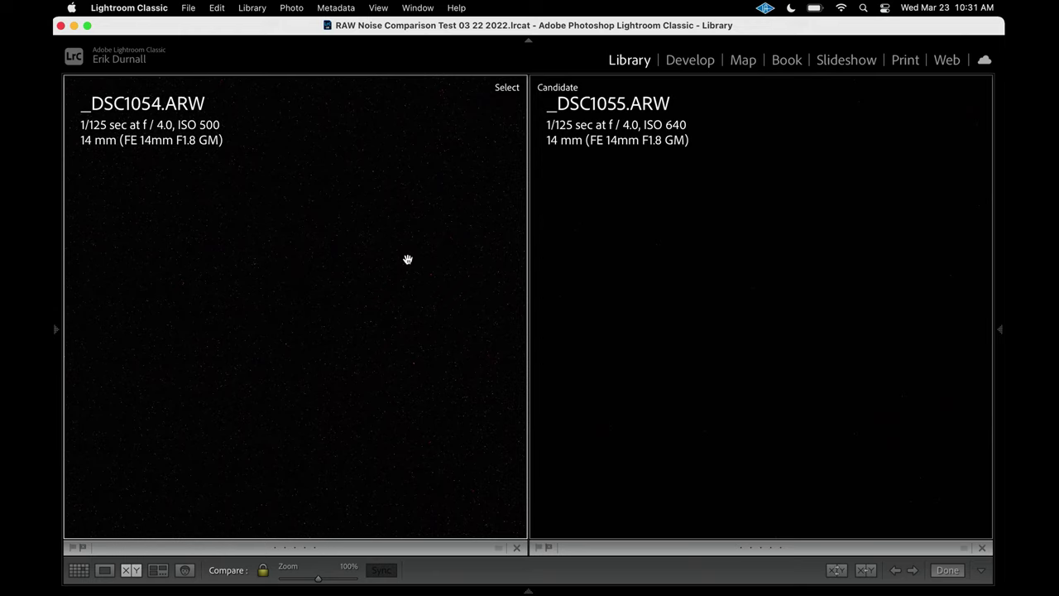
{"action": "left_click", "coordinate": [460, 287]}
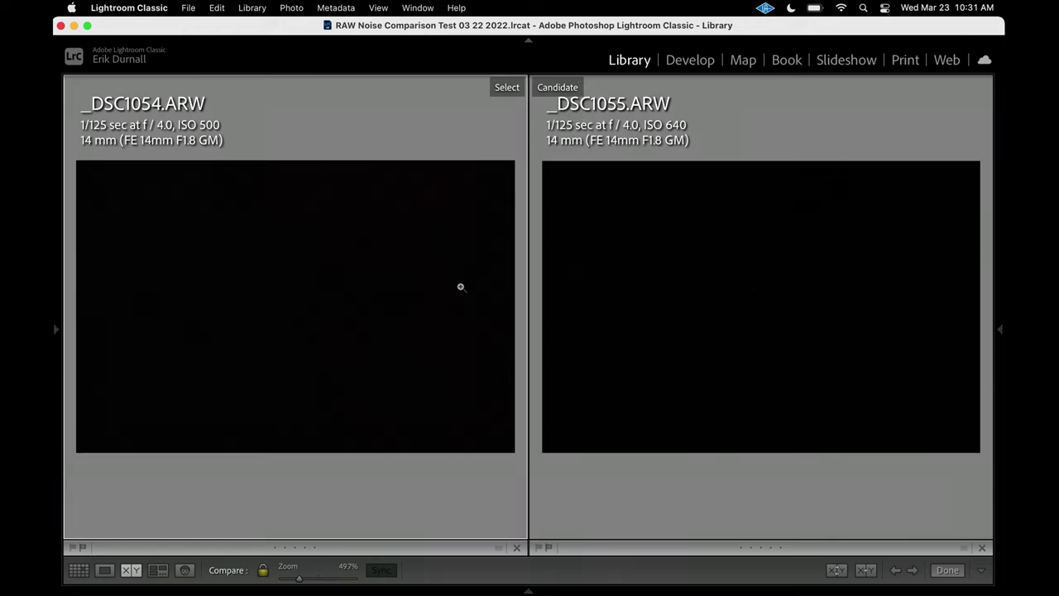
{"action": "key", "text": "g"}
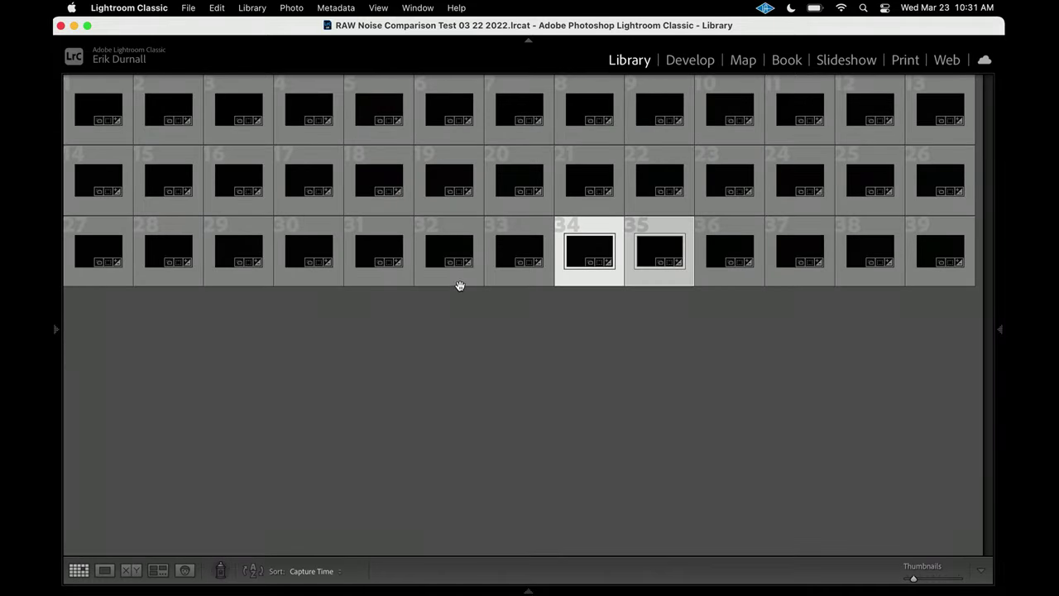
{"action": "mouse_move", "coordinate": [238, 250]}
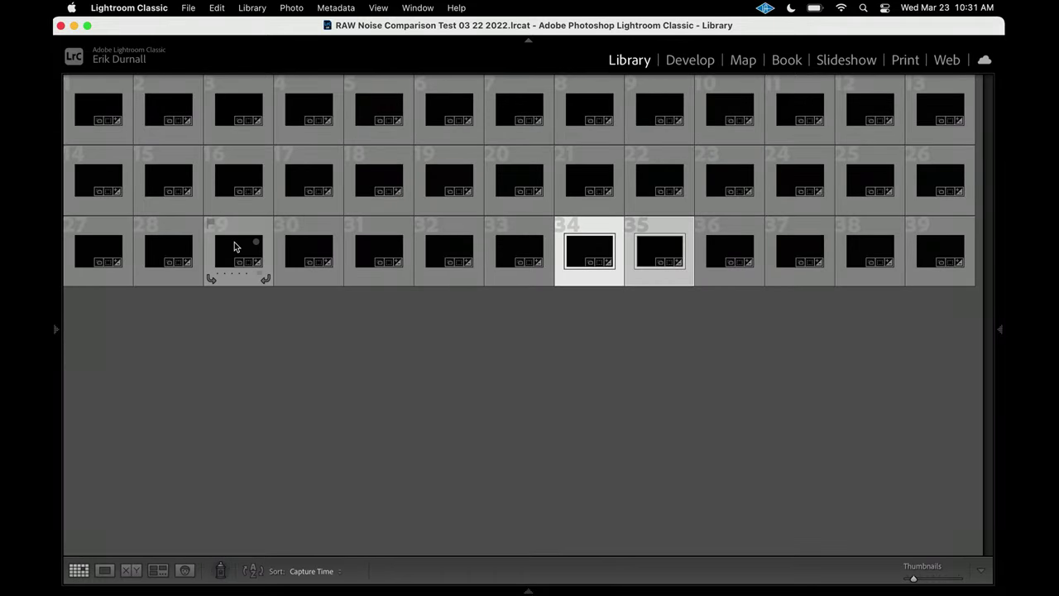
Compare thumbnails 30 and 35 (ISO 200 vs 640), checking noise at 100% before returning to fit
{"action": "left_click", "coordinate": [303, 252]}
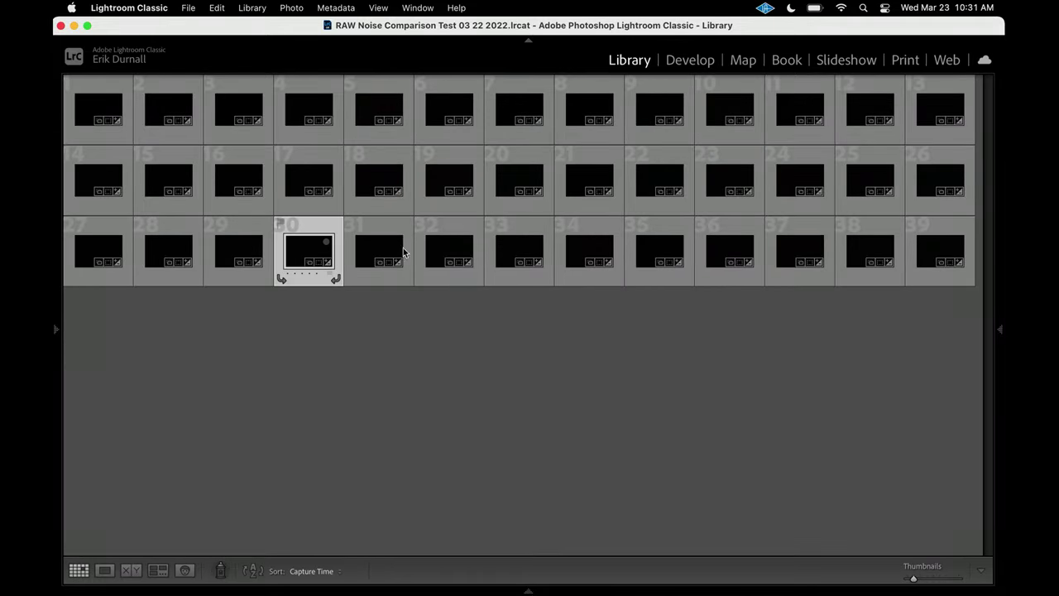
{"action": "mouse_move", "coordinate": [660, 251]}
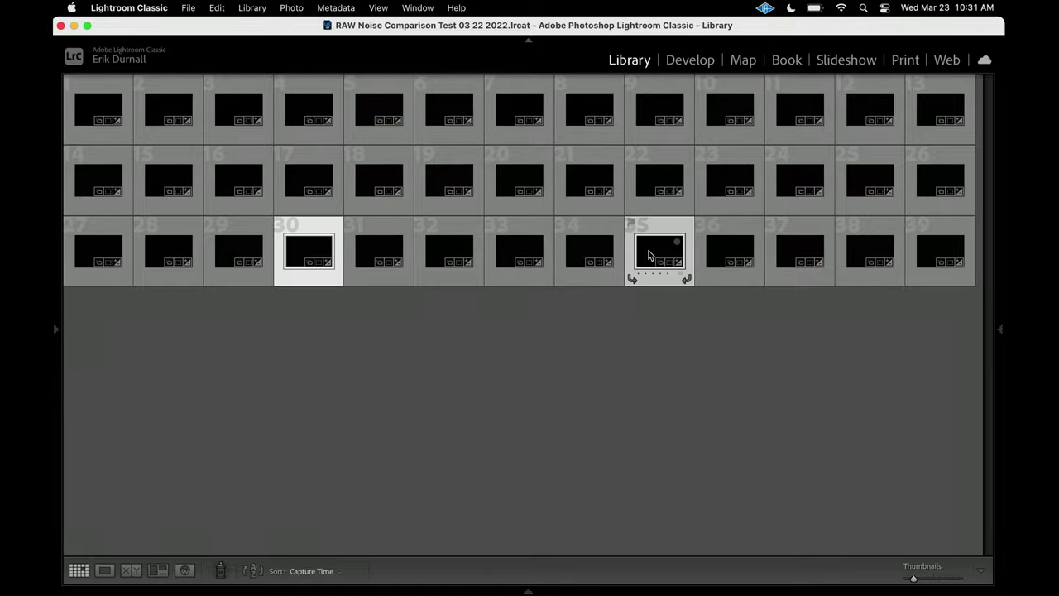
{"action": "key", "text": "c"}
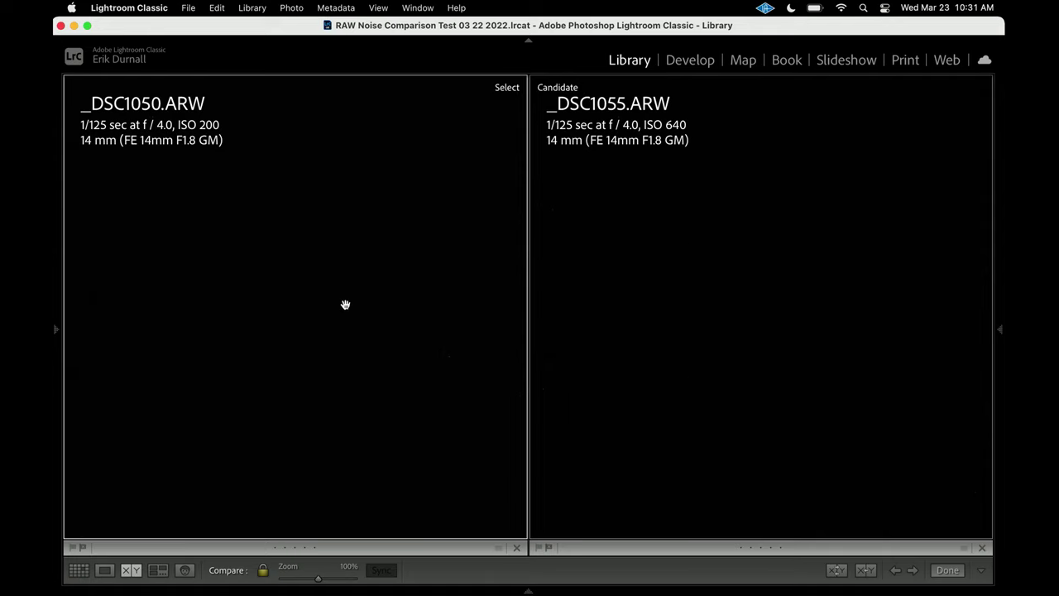
{"action": "left_click", "coordinate": [461, 297]}
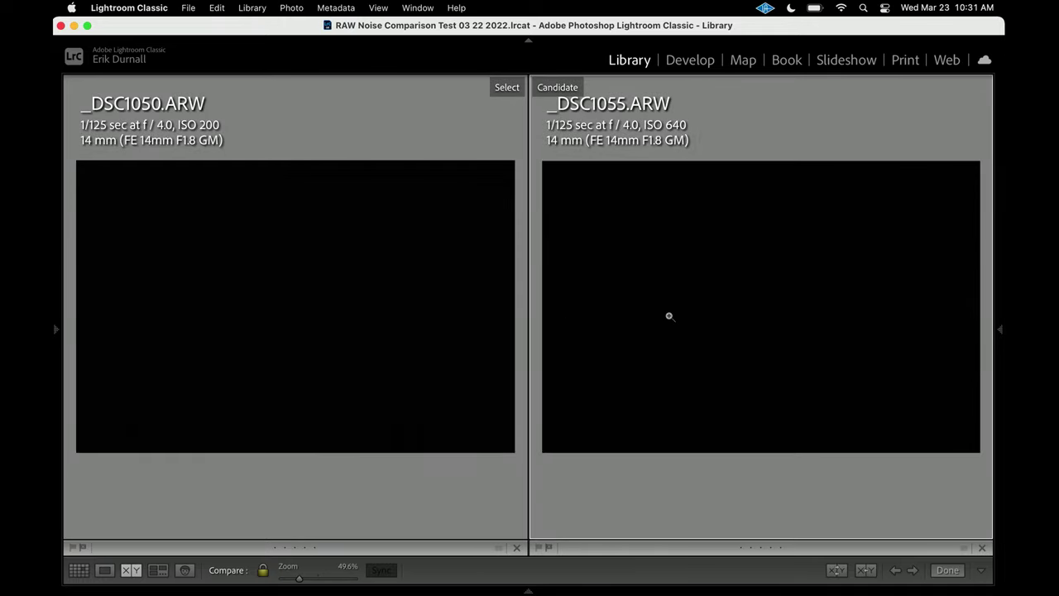
{"action": "left_click", "coordinate": [417, 320]}
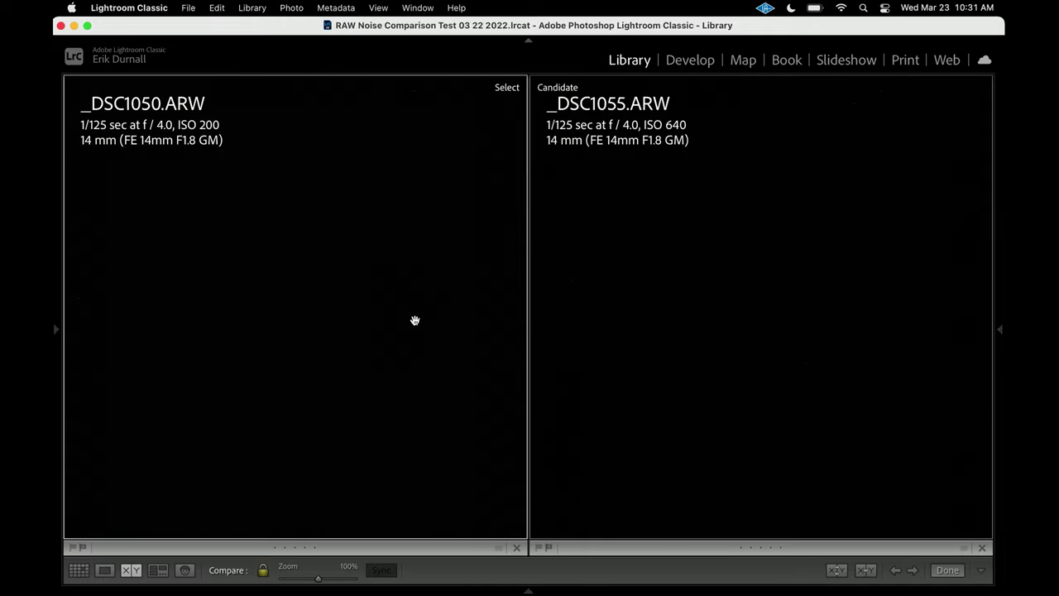
{"action": "left_click", "coordinate": [414, 320]}
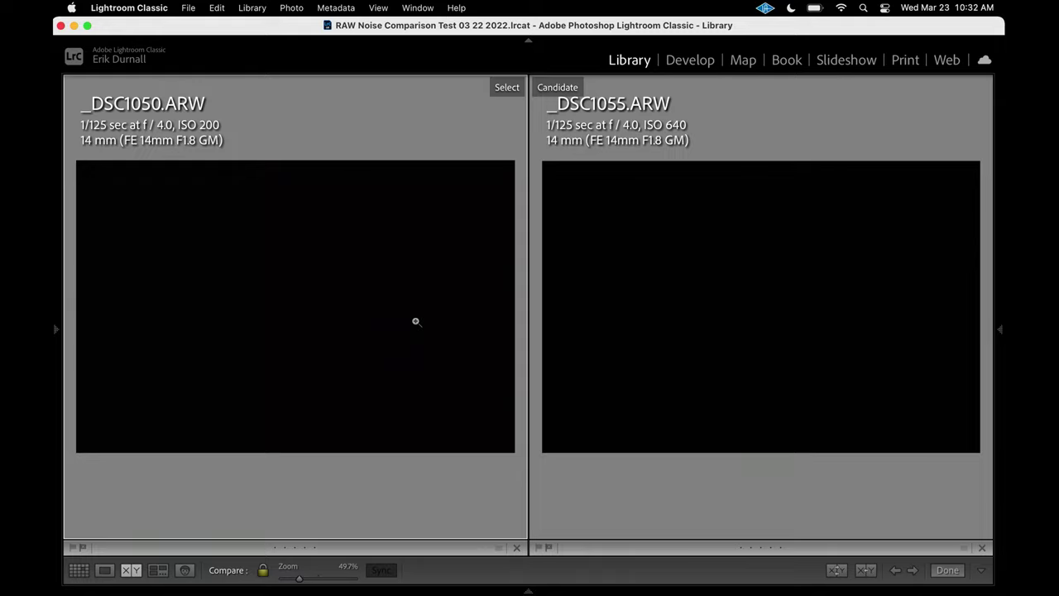
Compare grid thumbnails 20 and 21 (ISO 500 vs 400), checking noise at 100% before returning to fit
{"action": "key", "text": "g"}
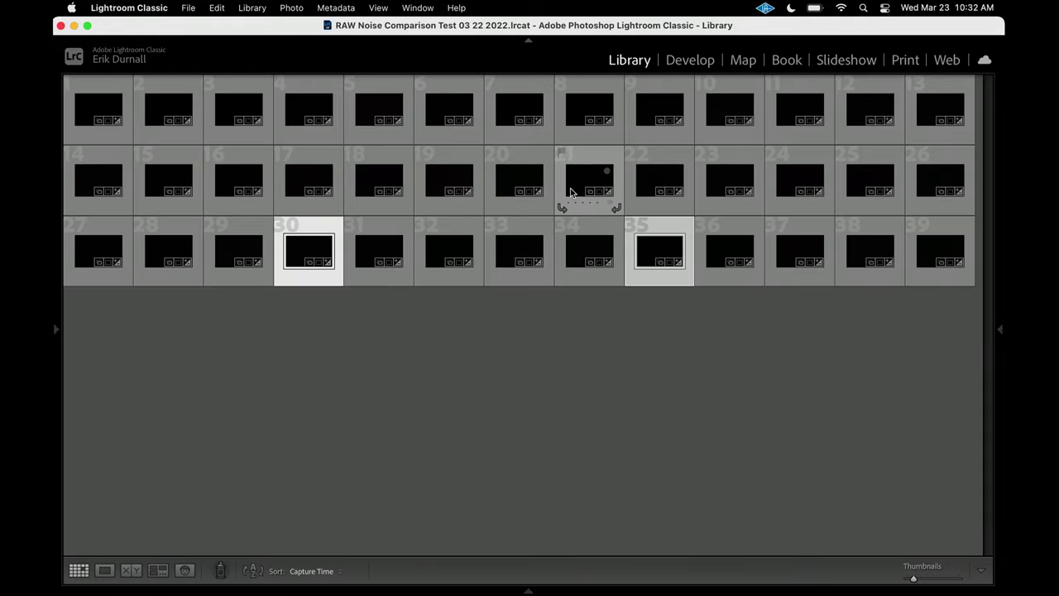
{"action": "left_click", "coordinate": [581, 181]}
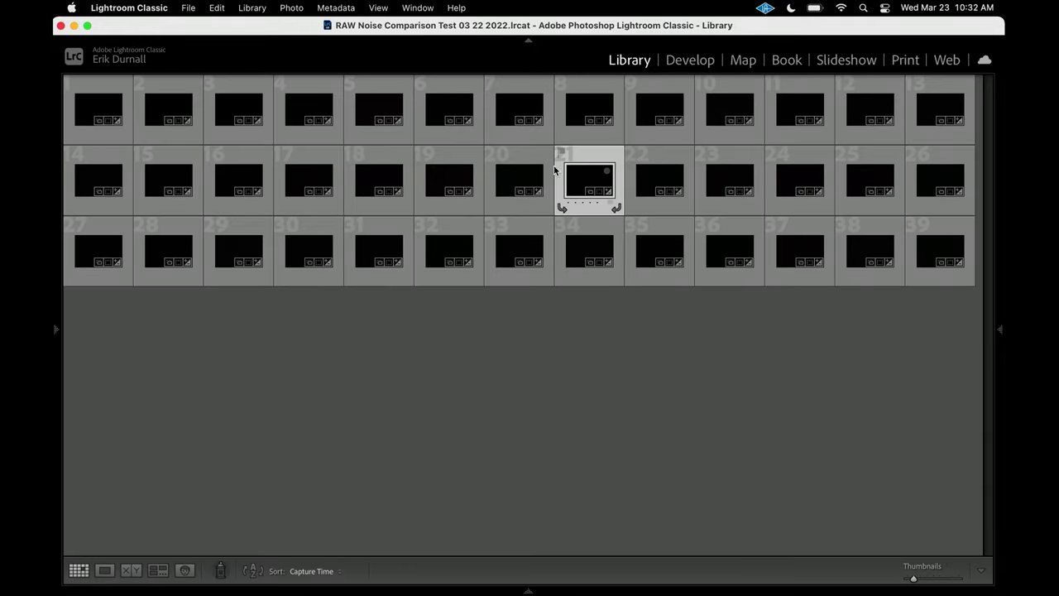
{"action": "left_click", "coordinate": [515, 176], "text": "super"}
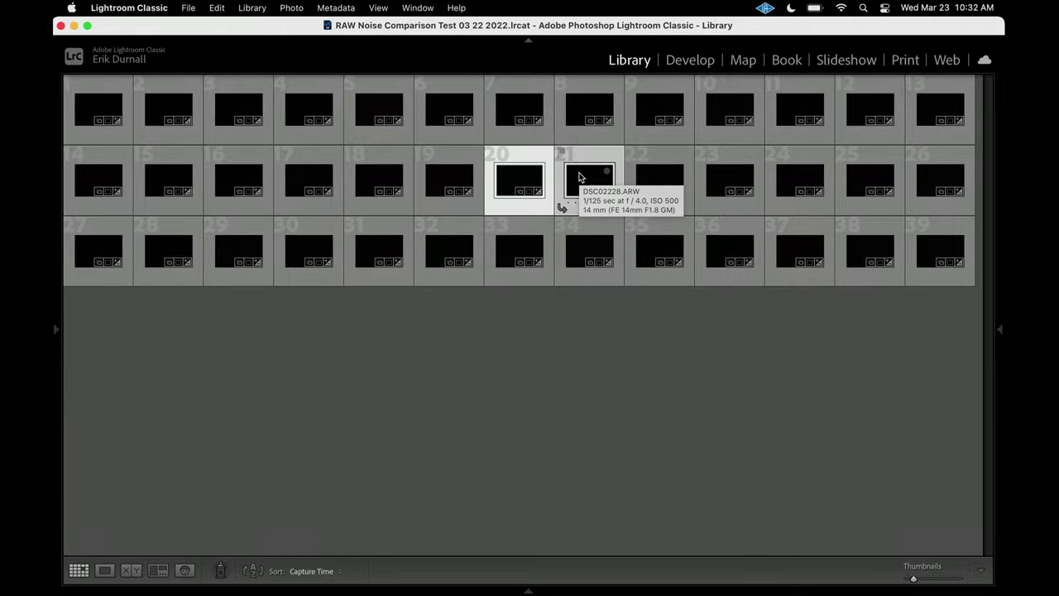
{"action": "key", "text": "c"}
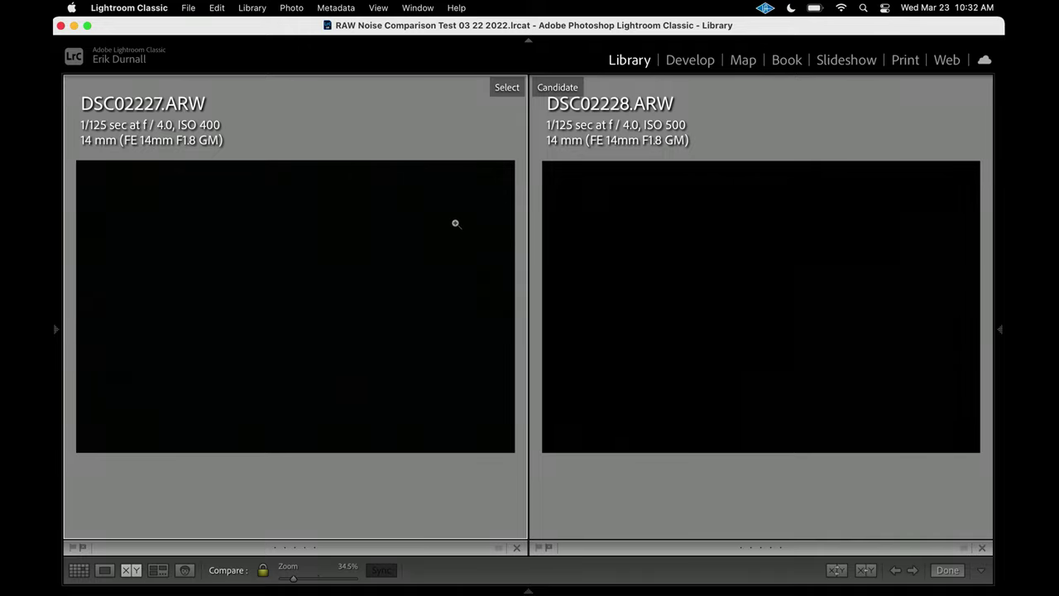
{"action": "left_click", "coordinate": [489, 271]}
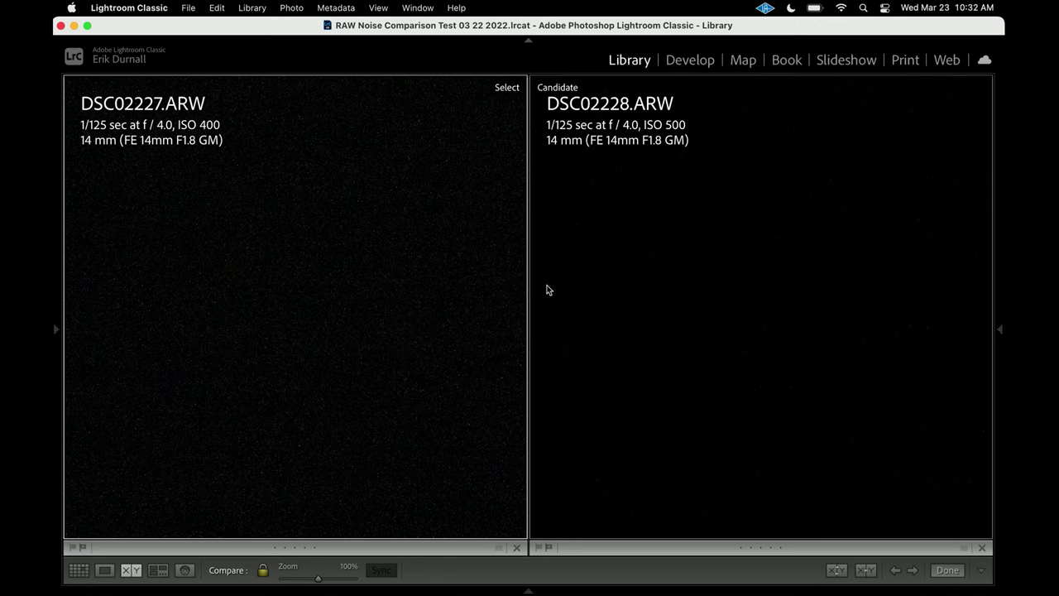
{"action": "left_click", "coordinate": [441, 287]}
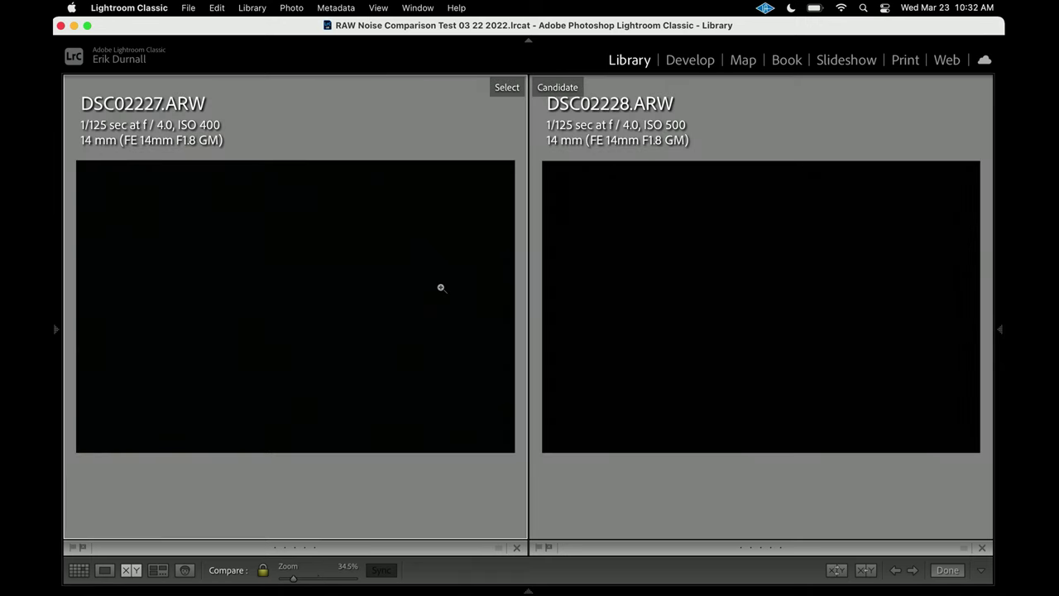
Compare grid thumbnails 17 and 21 (ISO 200 vs 500), checking noise at 100% before returning to fit
{"action": "key", "text": "g"}
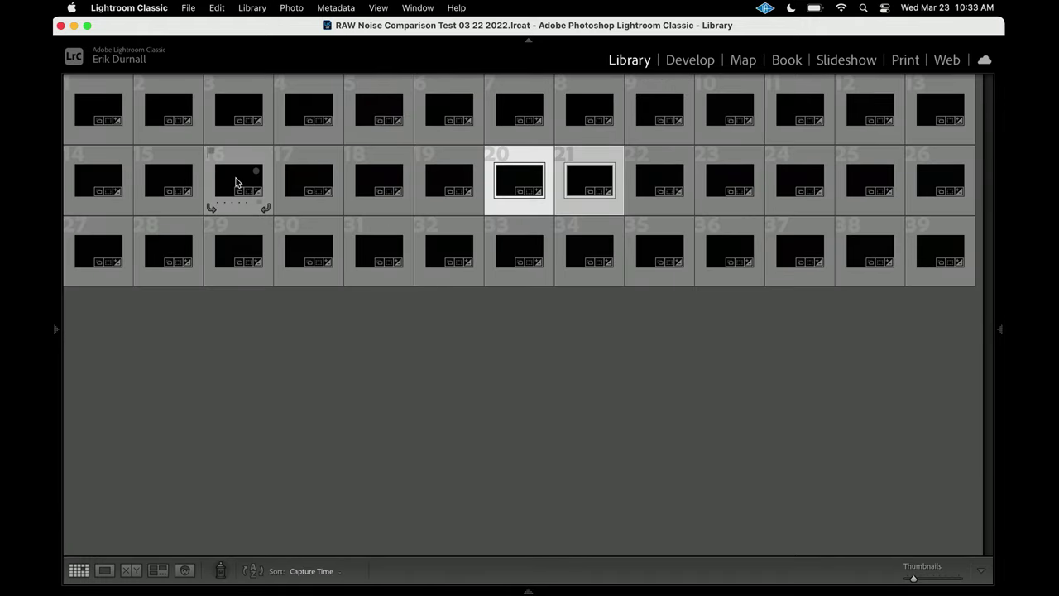
{"action": "left_click", "coordinate": [302, 182]}
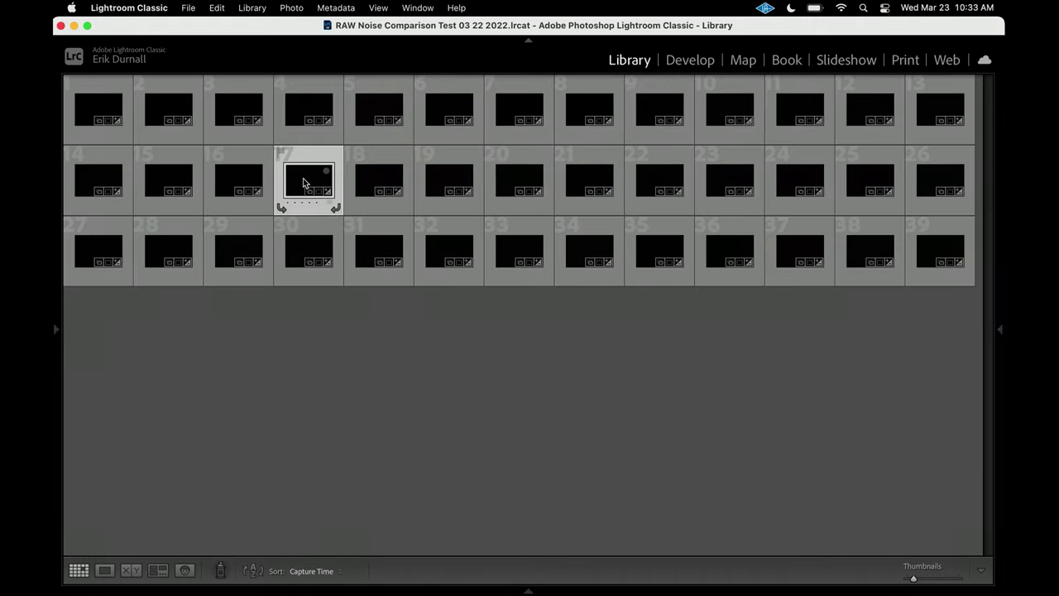
{"action": "left_click", "coordinate": [578, 176], "text": "super"}
{"action": "key", "text": "c"}
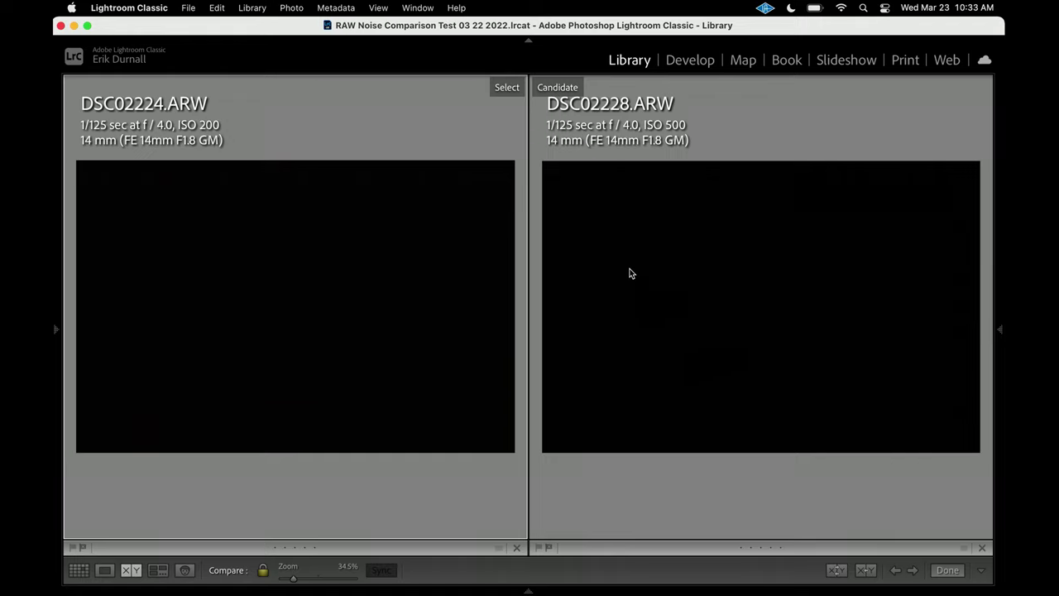
{"action": "left_click", "coordinate": [489, 295]}
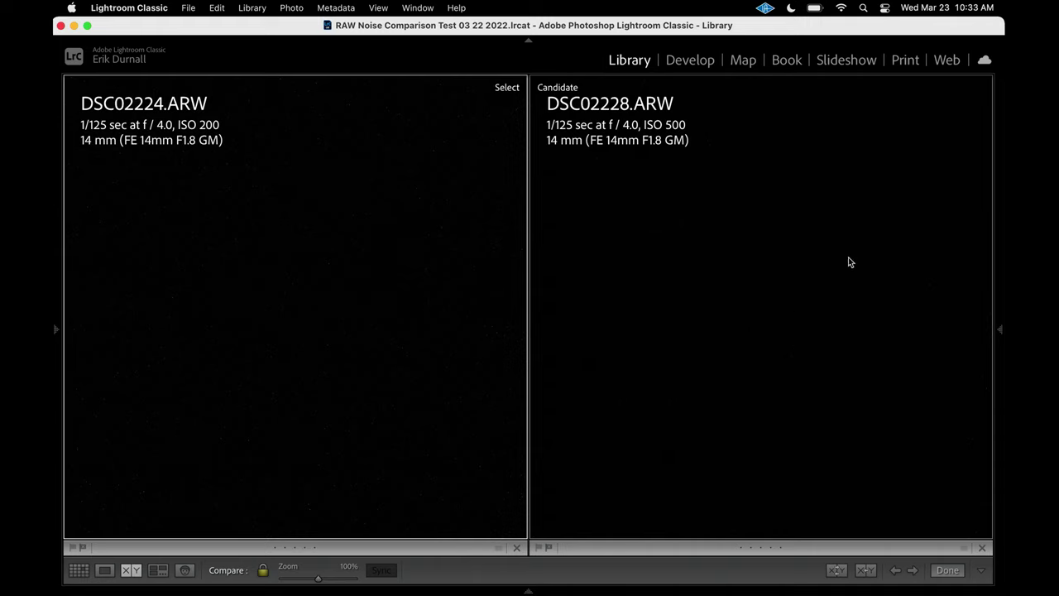
{"action": "left_click", "coordinate": [434, 303]}
Compare grid thumbnails 6 and 7 (ISO 320 vs 400), checking noise at 100% before returning to fit
{"action": "key", "text": "g"}
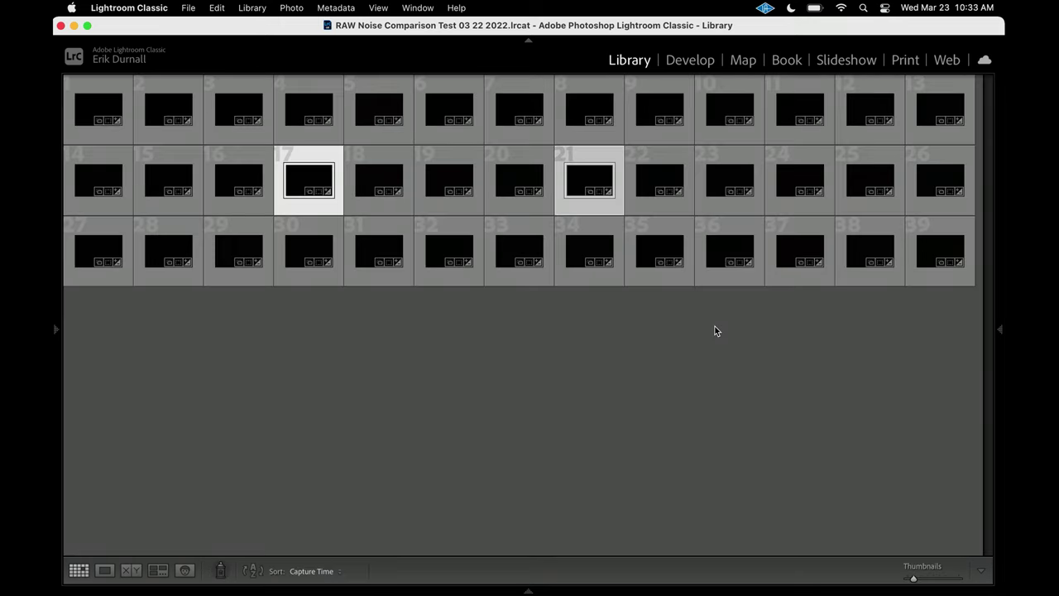
{"action": "left_click", "coordinate": [512, 109]}
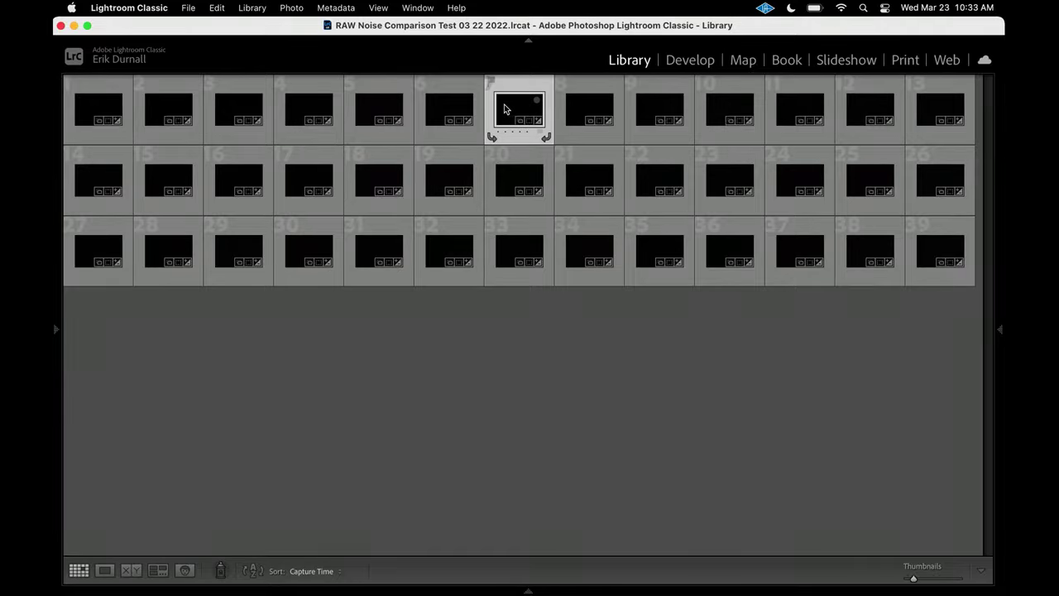
{"action": "left_click", "coordinate": [449, 111]}
{"action": "left_click", "coordinate": [522, 106], "text": "shift"}
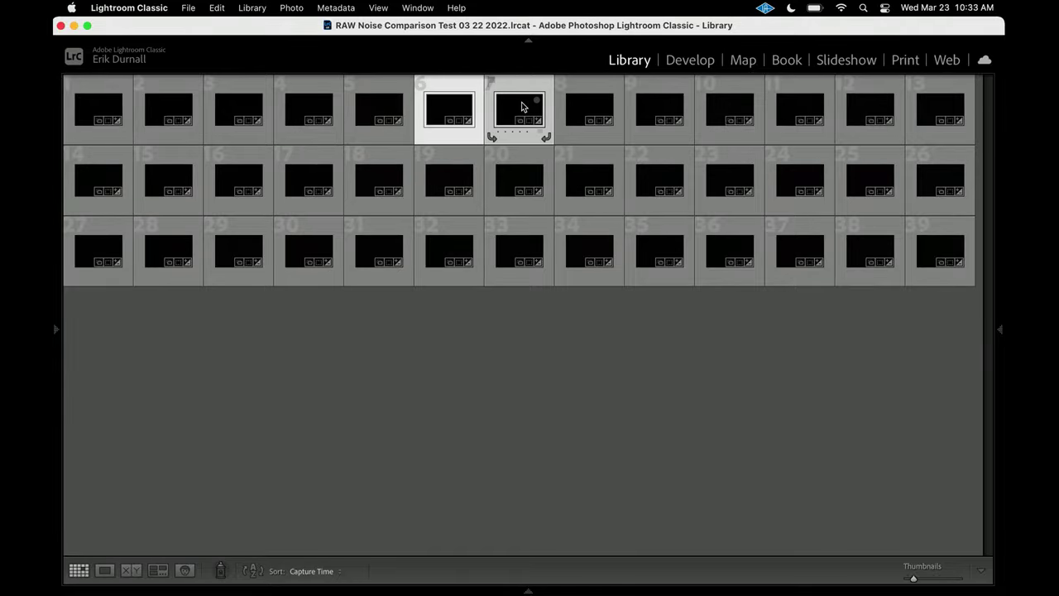
{"action": "key", "text": "c"}
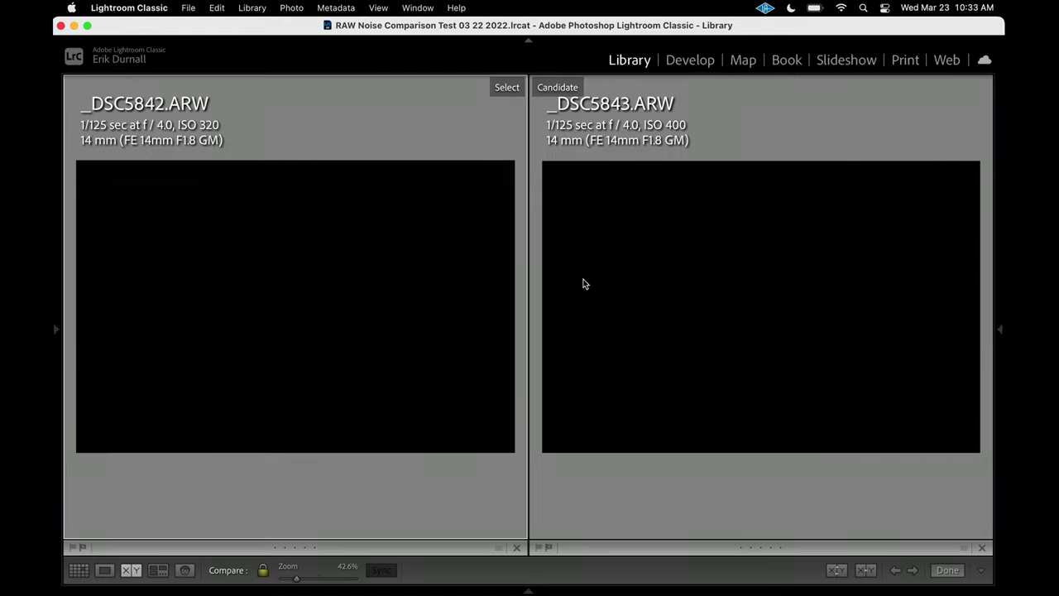
{"action": "left_click", "coordinate": [487, 261]}
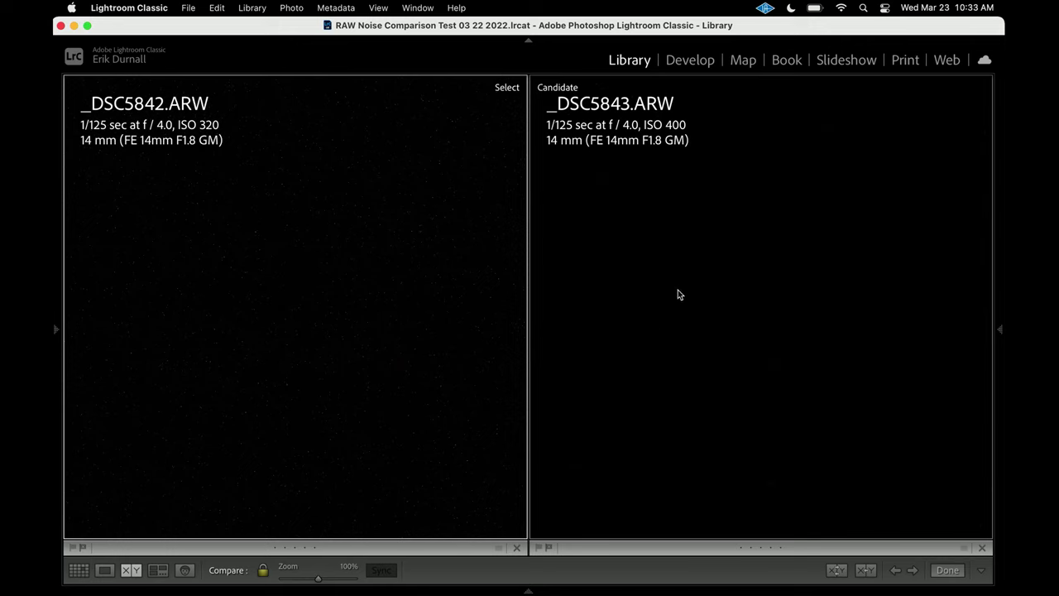
{"action": "left_click", "coordinate": [690, 334]}
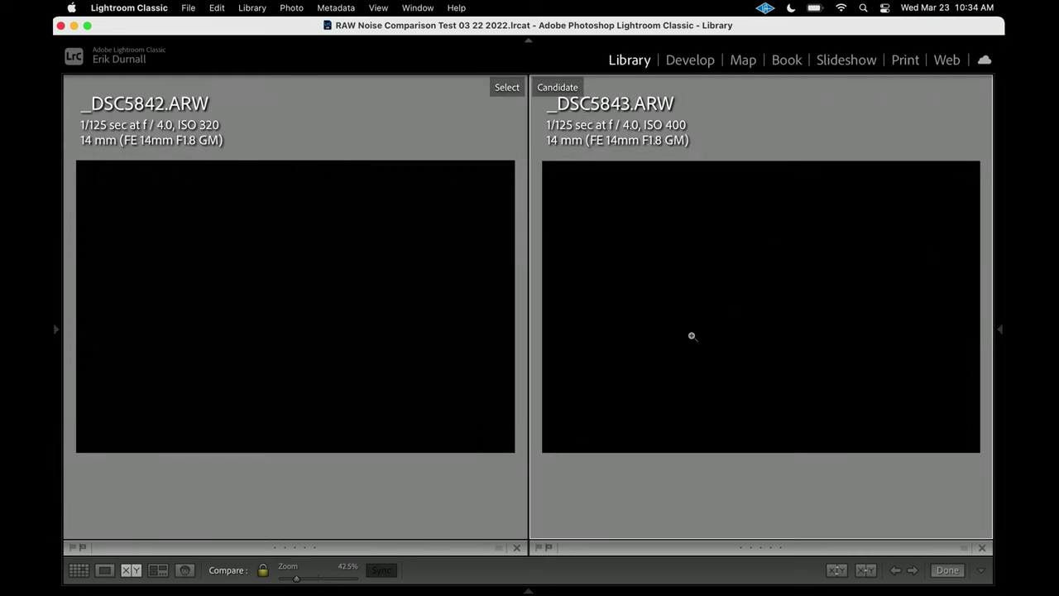
Select grid thumbnails 4 and 7 (ISO 200 and ISO 400) and show them in Compare view
{"action": "key", "text": "g"}
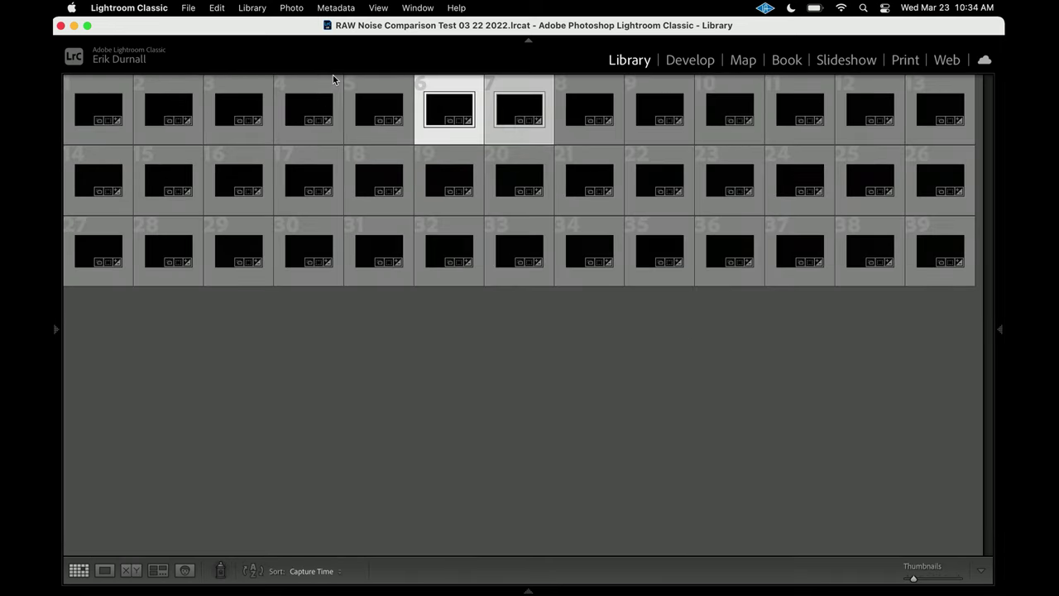
{"action": "left_click", "coordinate": [311, 108]}
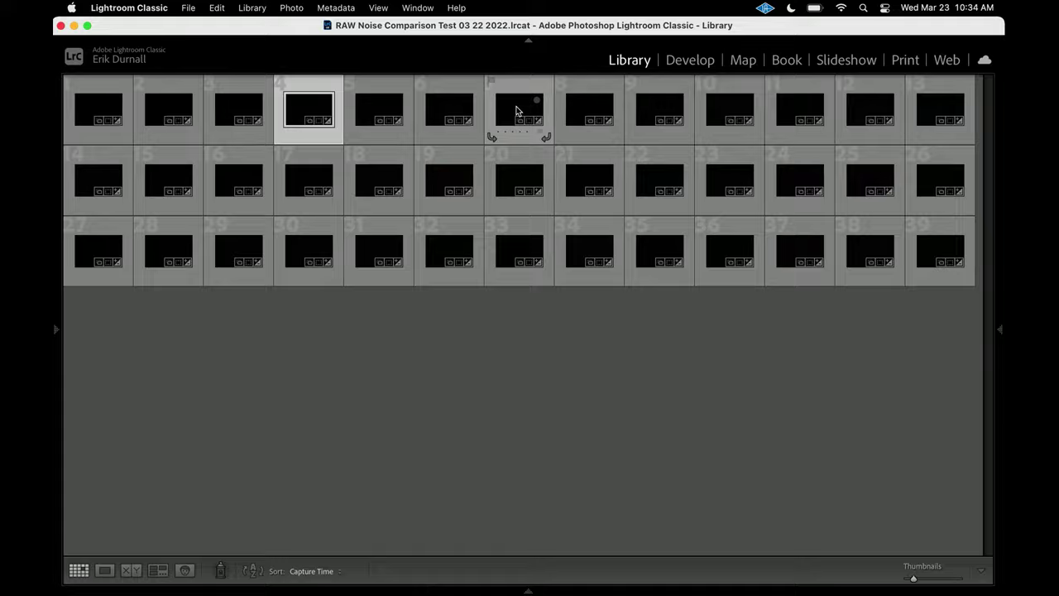
{"action": "left_click", "coordinate": [516, 110], "text": "super"}
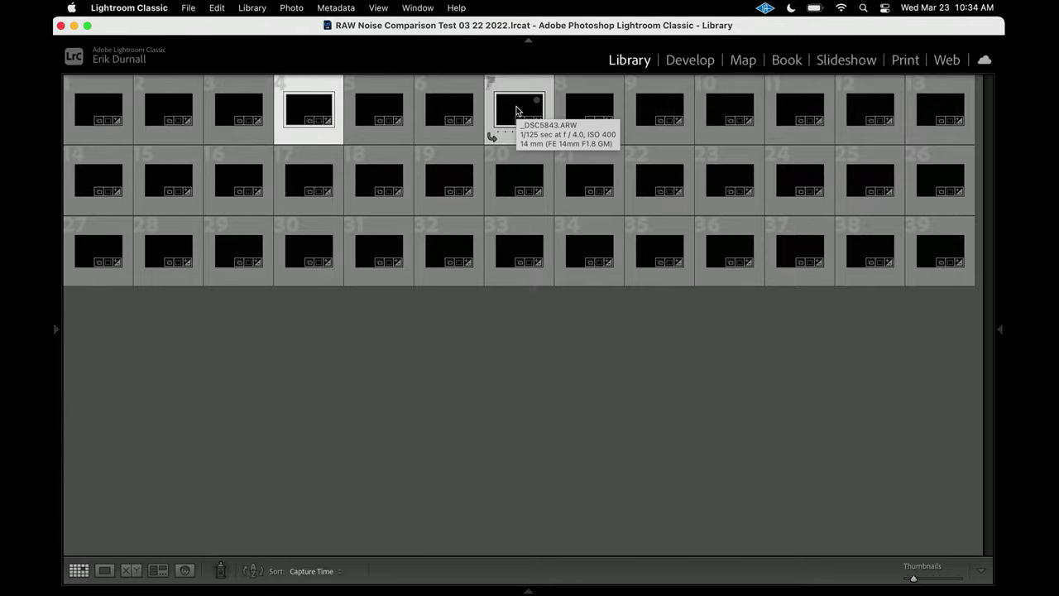
{"action": "key", "text": "c"}
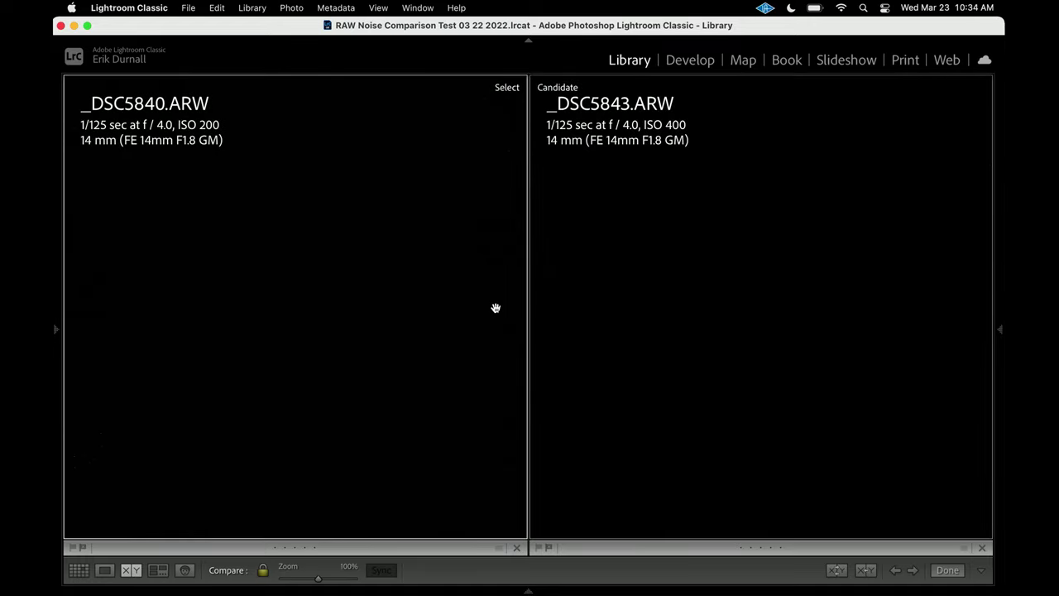